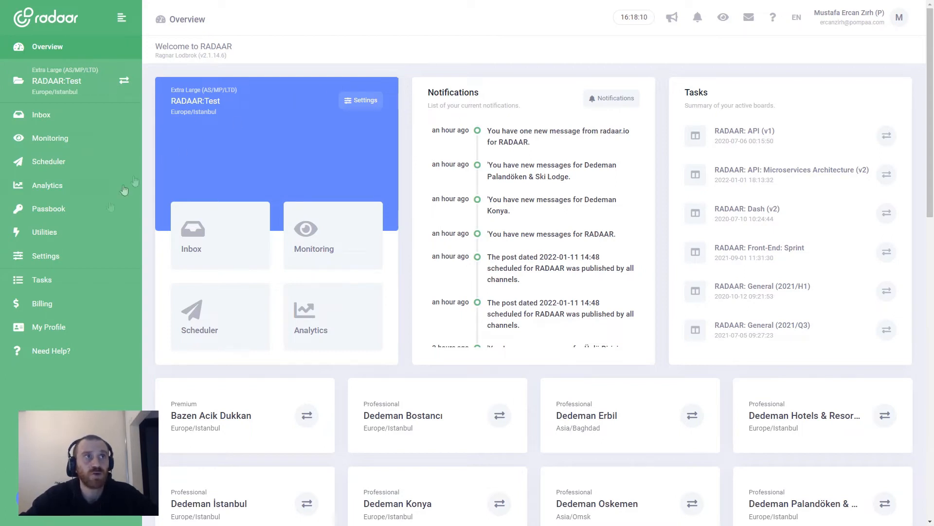
Review the subscription's connected custom domains and view the form for connecting another one, without adding a domain.
click(38, 258)
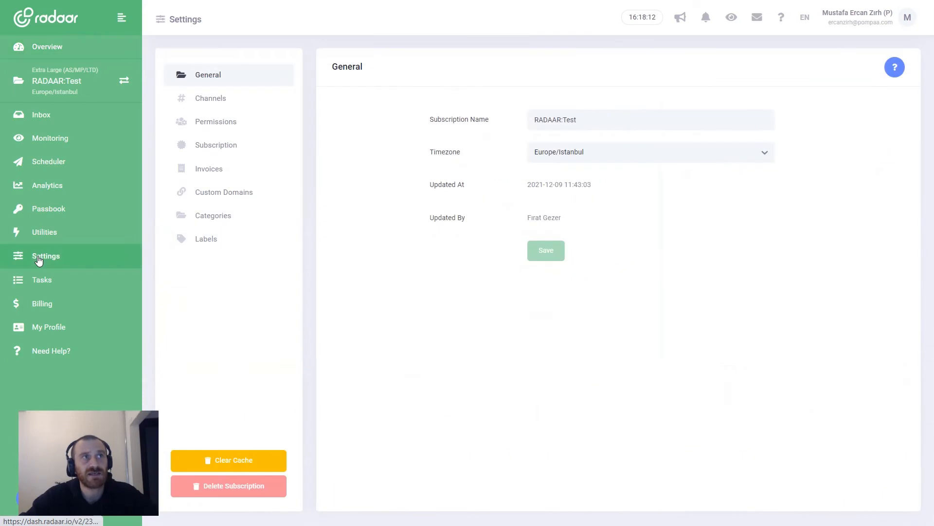
click(213, 198)
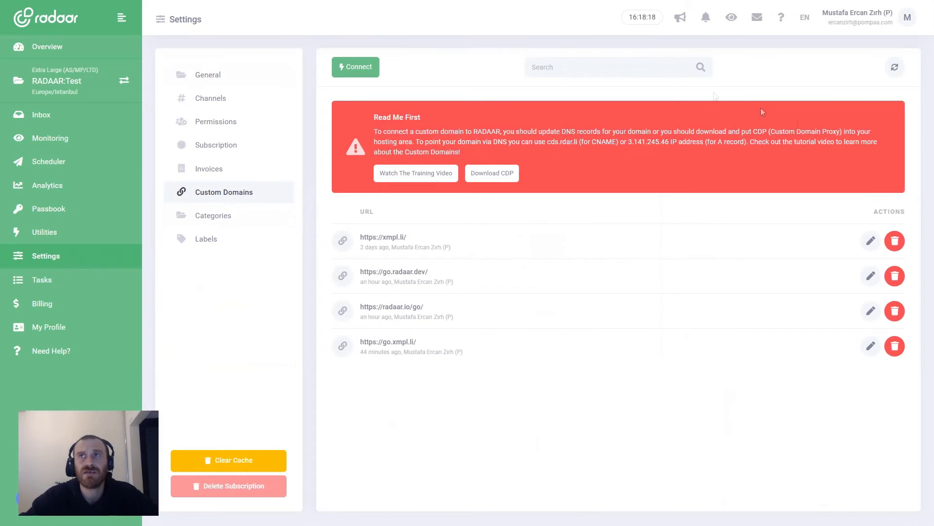
click(345, 71)
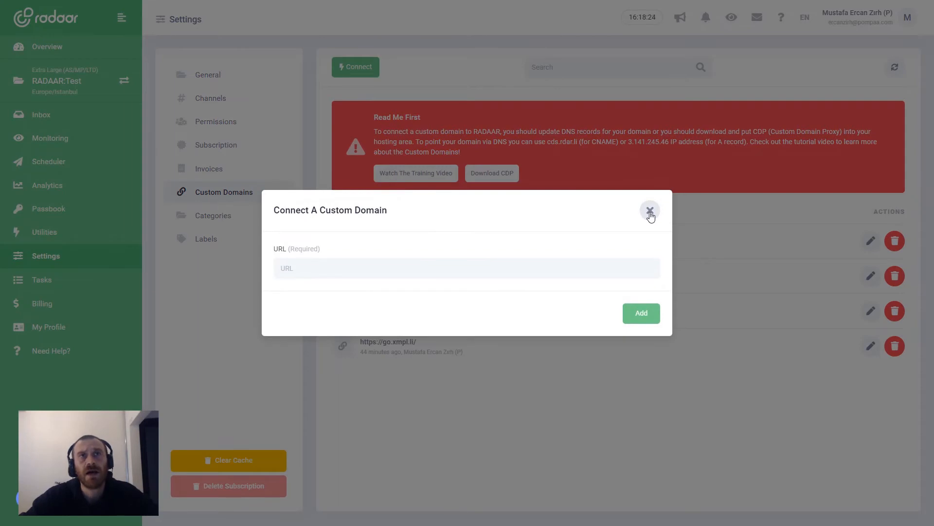
click(650, 212)
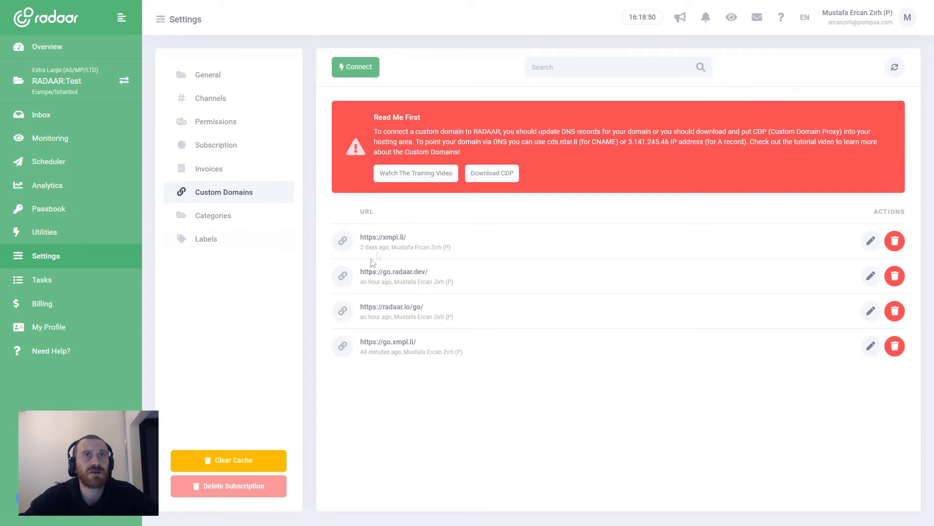
click(74, 242)
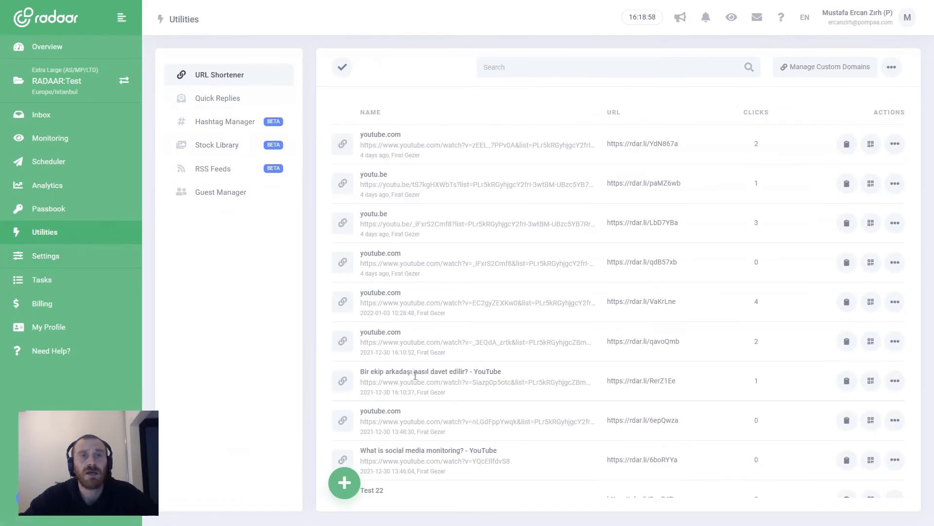
click(344, 482)
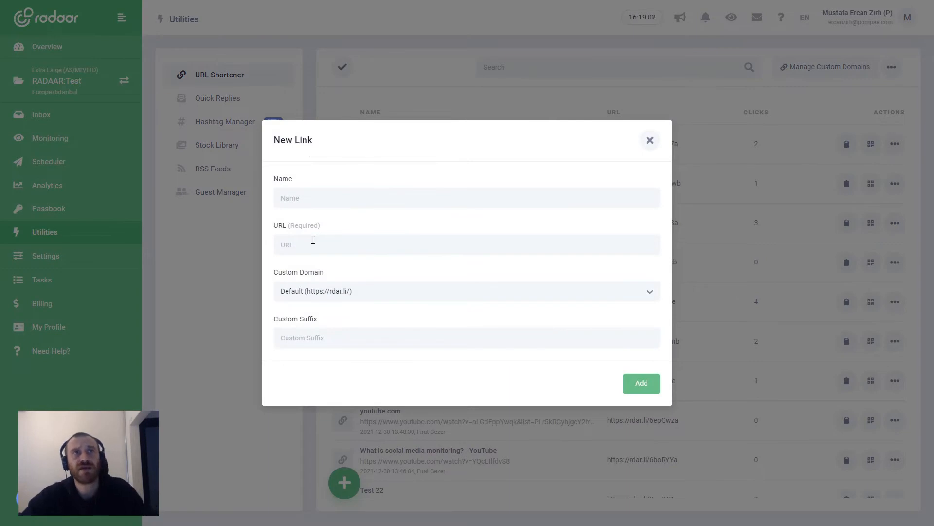
click(313, 240)
text(https://www.radaar.io/121-resources/388-blog/1031-the-best-photo-editing-tools-for-instagram-for-2021/)
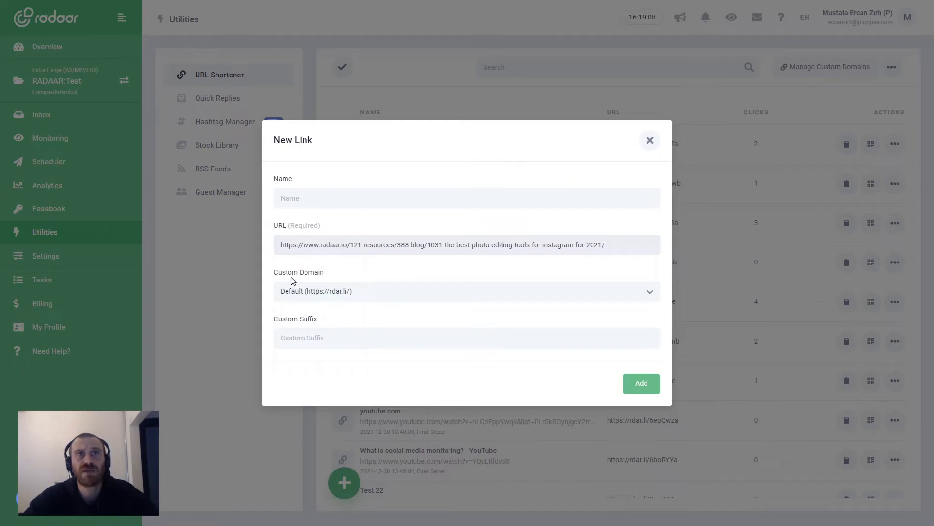
click(309, 291)
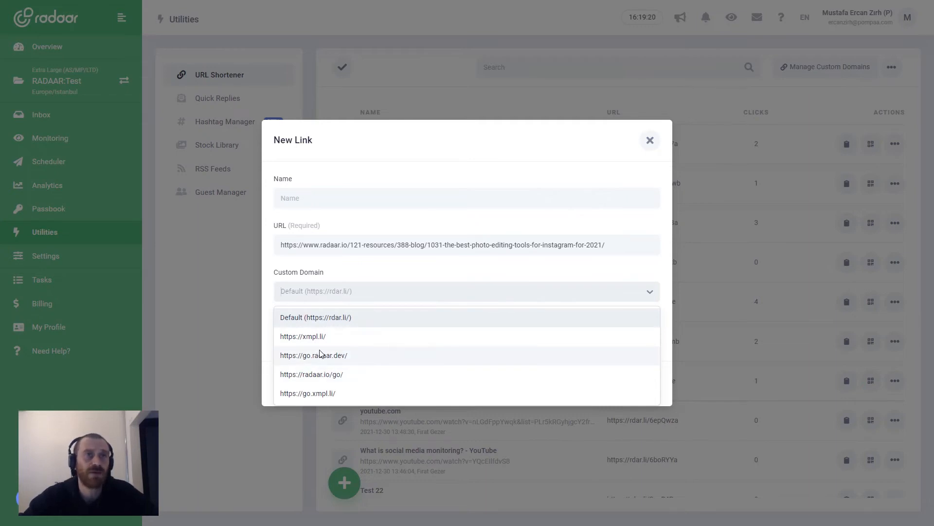
click(325, 322)
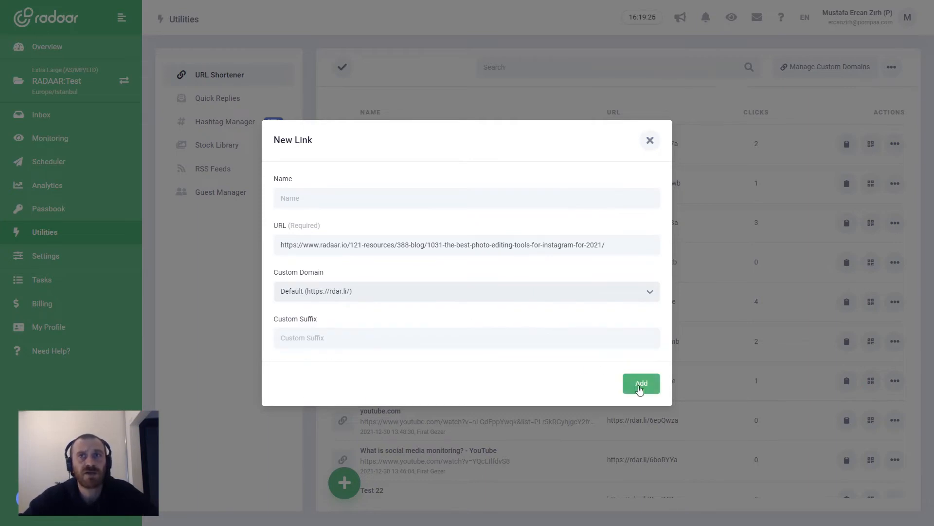
click(640, 389)
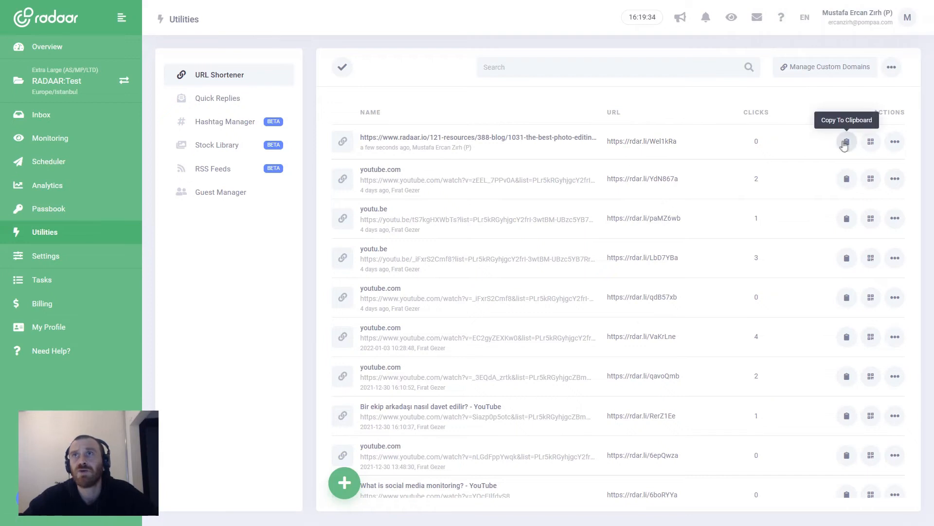
Copy the new photo-editing-tools short link to the clipboard and view its QR code.
click(846, 145)
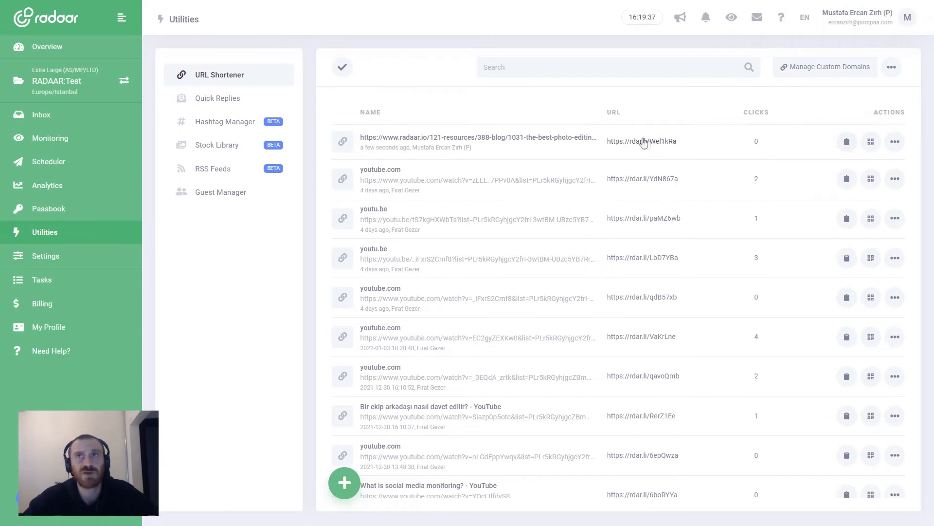
click(870, 141)
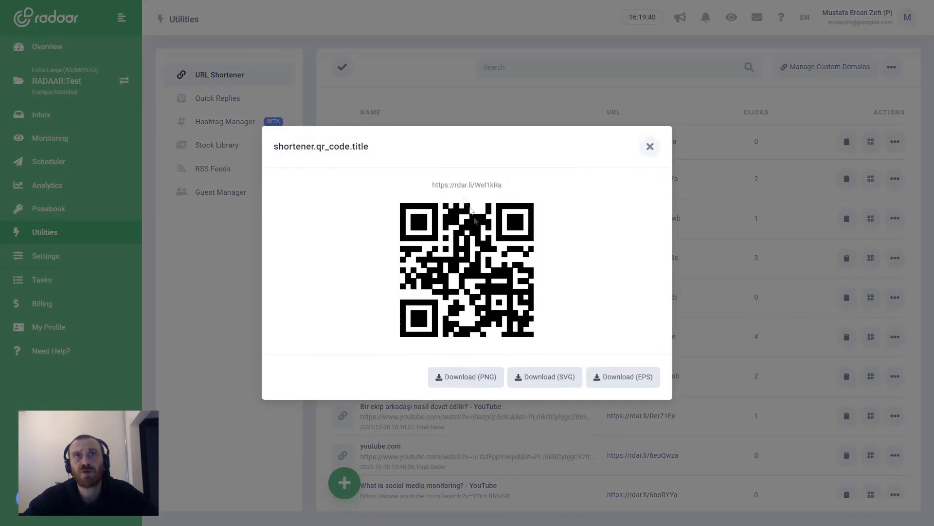
click(650, 146)
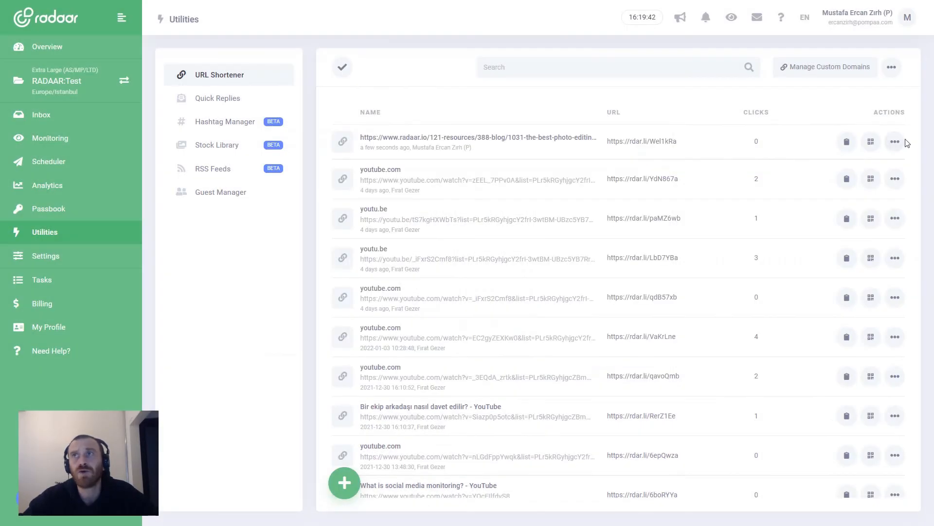
click(895, 142)
click(820, 204)
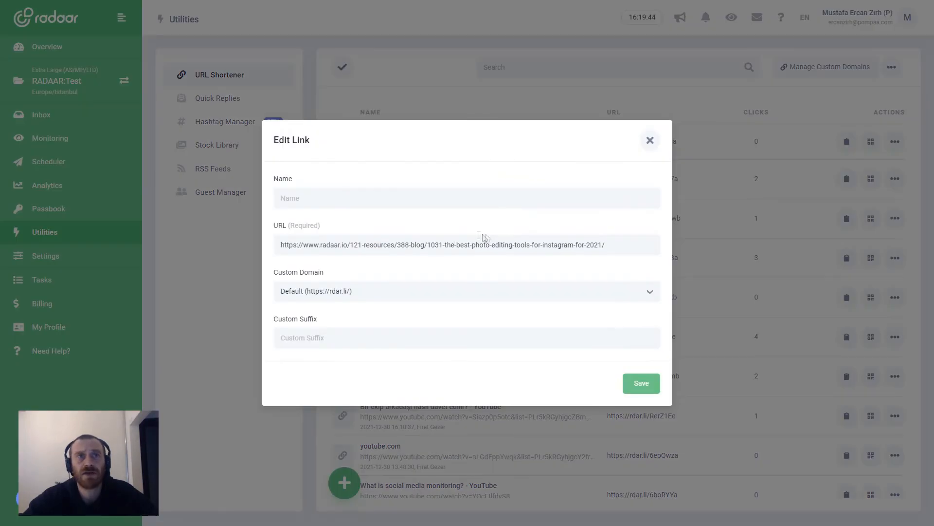
click(329, 292)
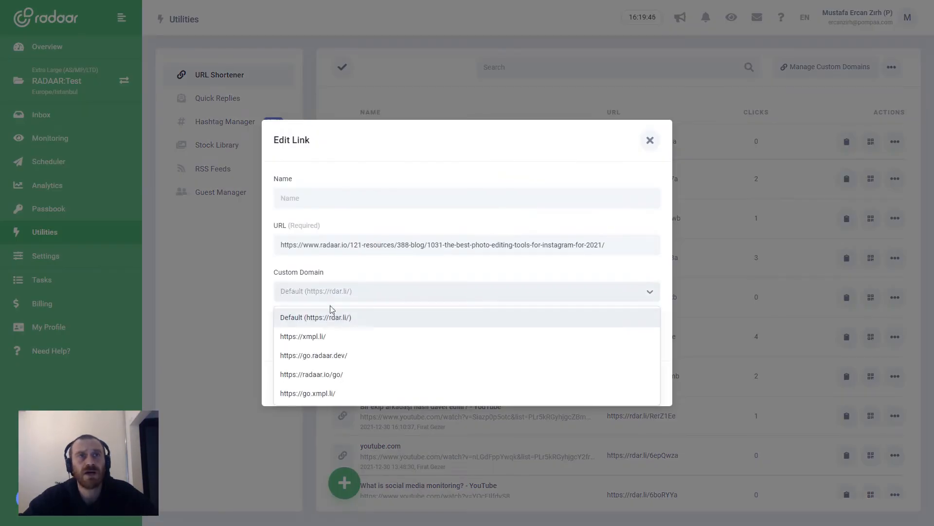
click(301, 338)
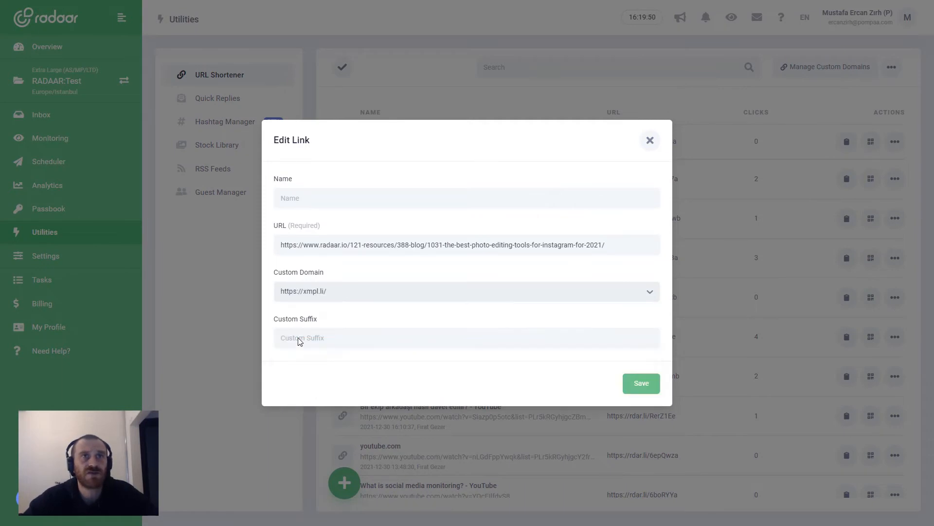
click(633, 386)
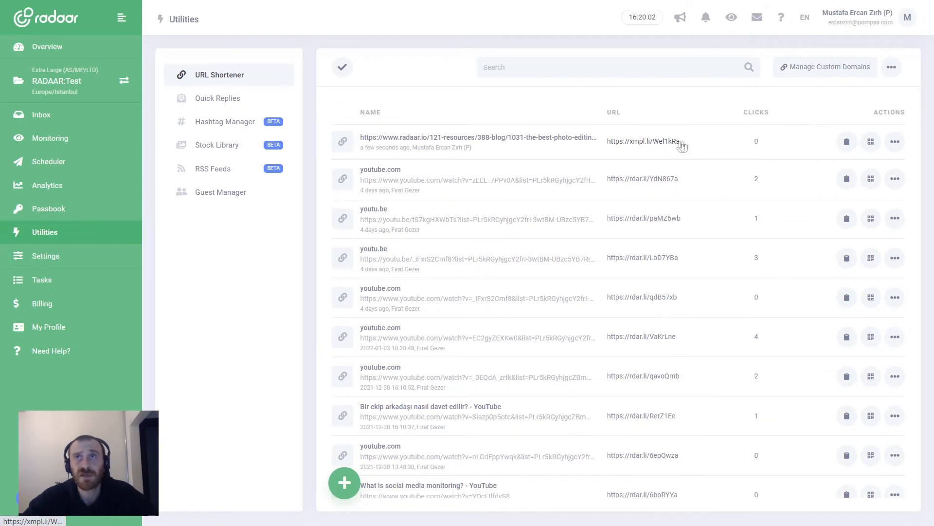
Give the xmpl.li short link the custom suffix "tools-for-instagram" and save it.
click(895, 142)
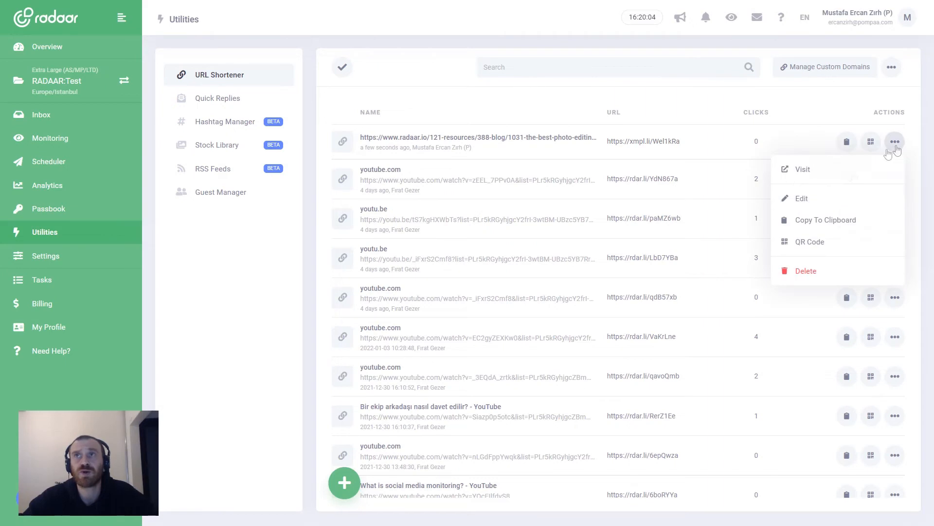
click(831, 199)
click(330, 338)
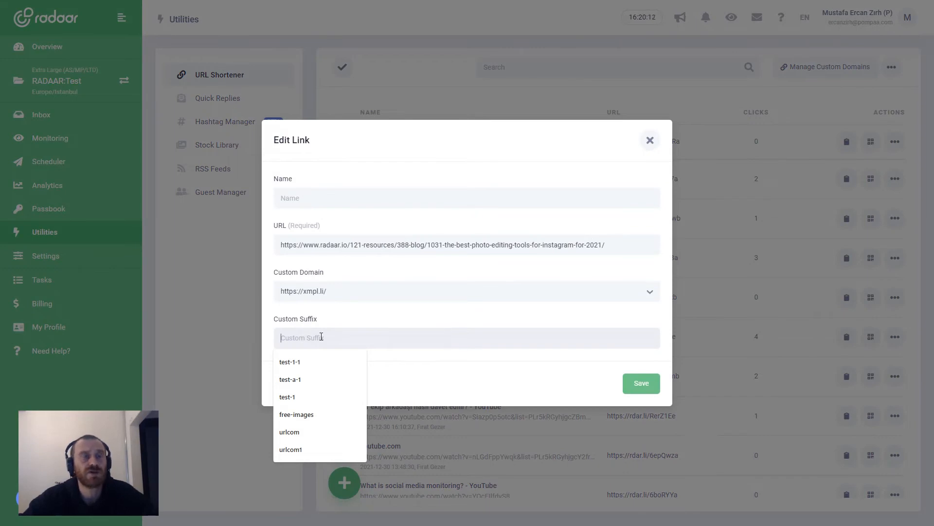
text(tools)
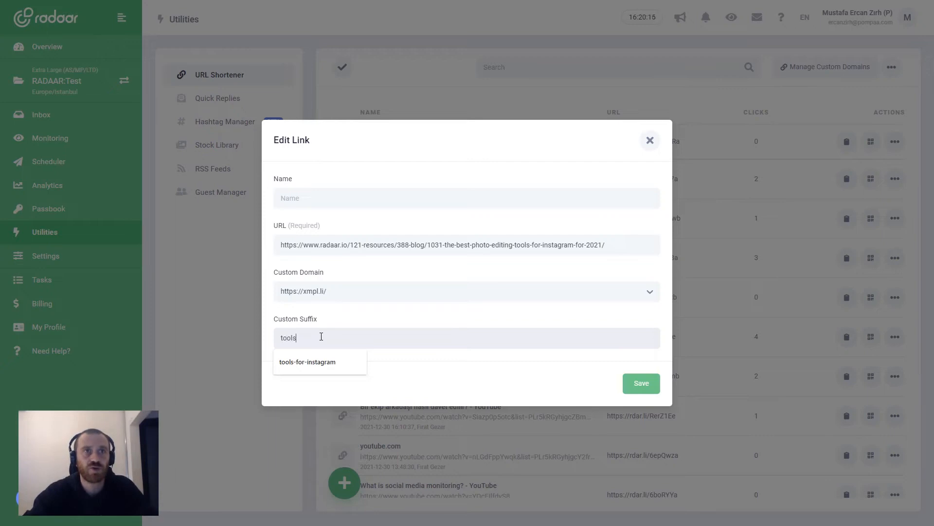
text(-for-instagram)
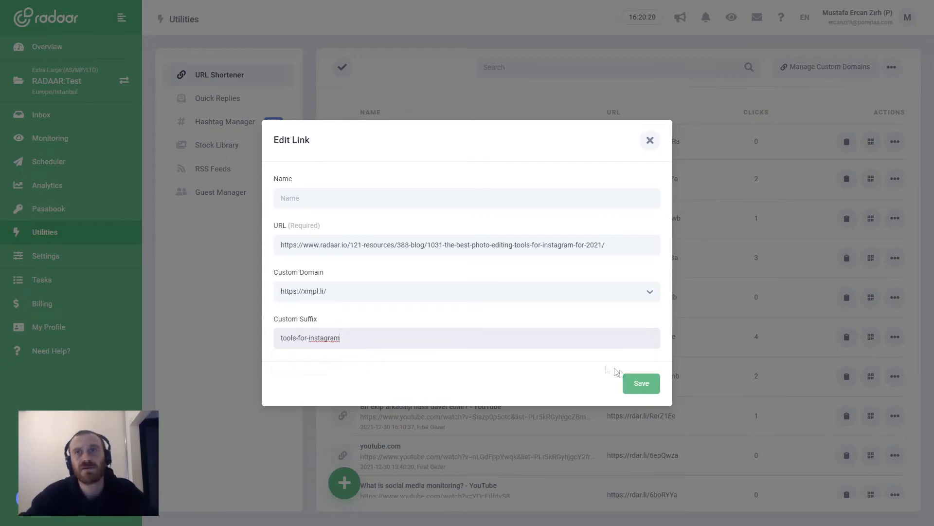
click(629, 385)
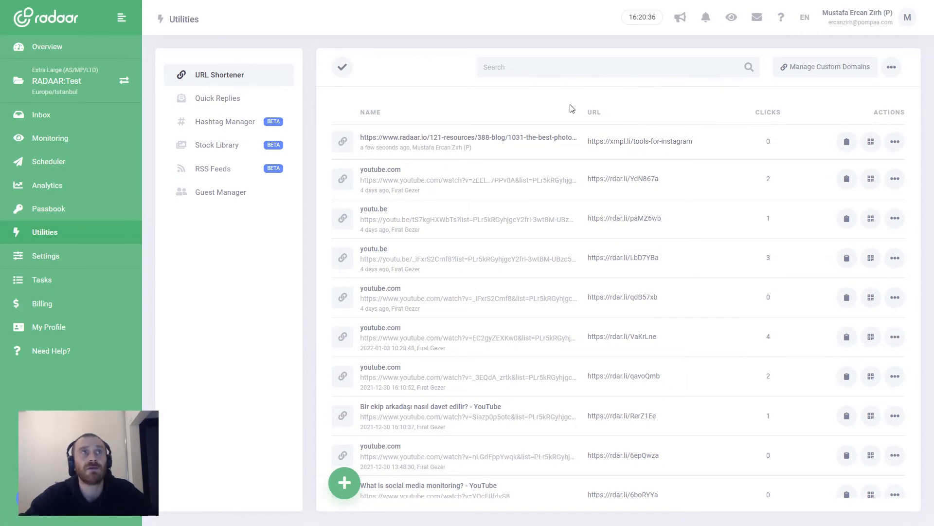
Create a new post in the Scheduler and assign it to the RADAAR:Test Facebook, RADAAR:Test Instagram and radaartest Twitter channels.
click(61, 166)
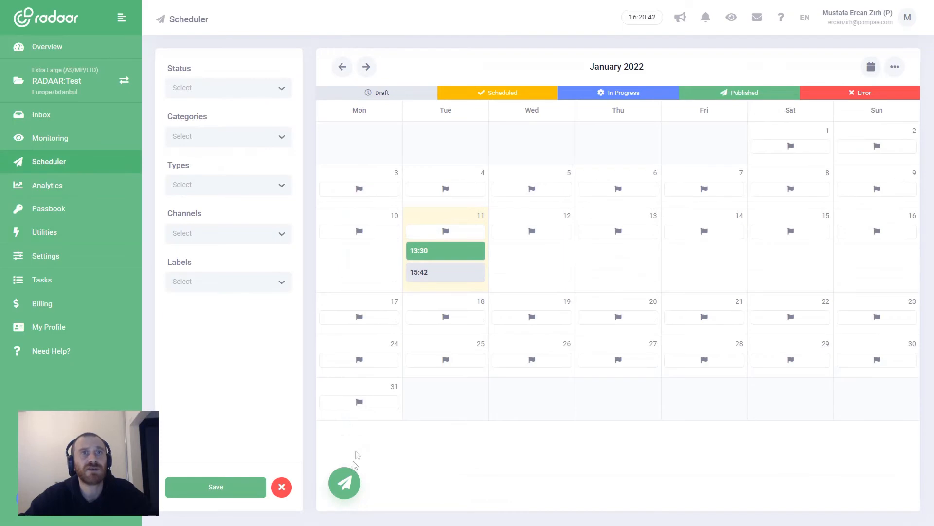
click(345, 481)
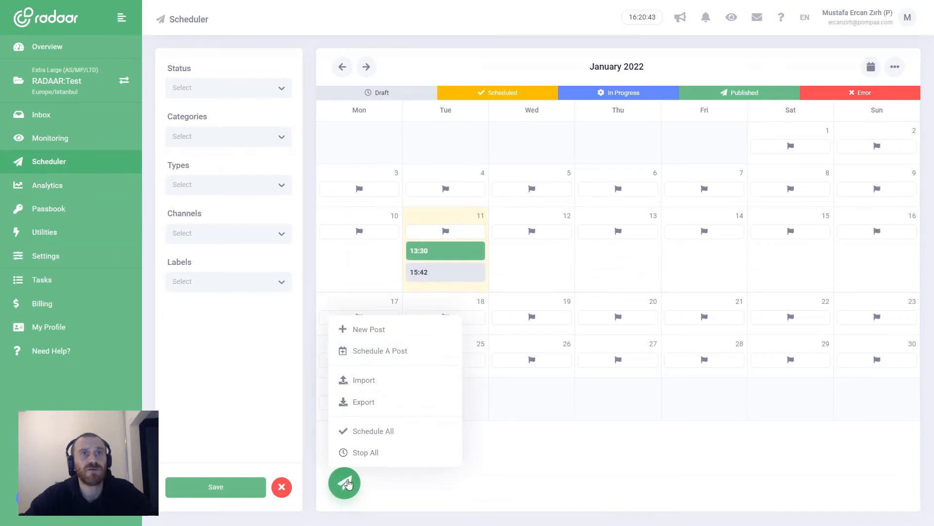
click(369, 330)
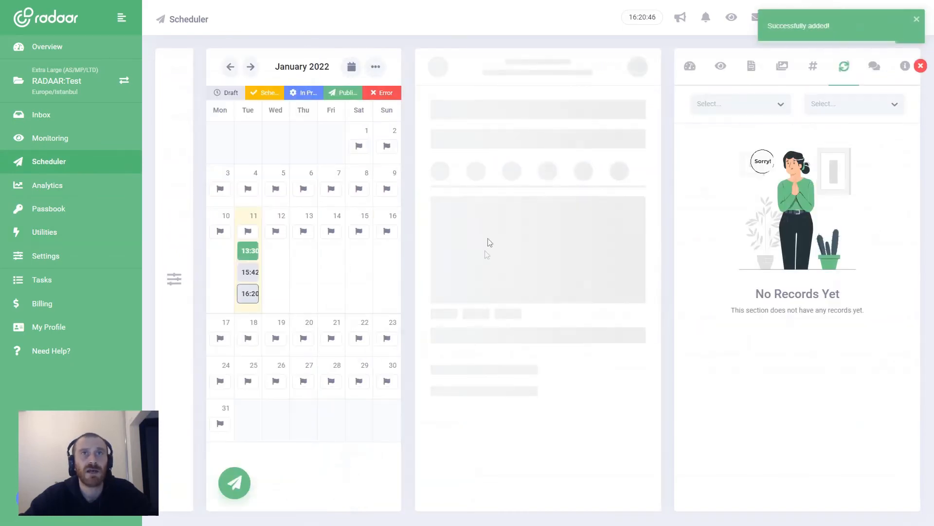
click(476, 142)
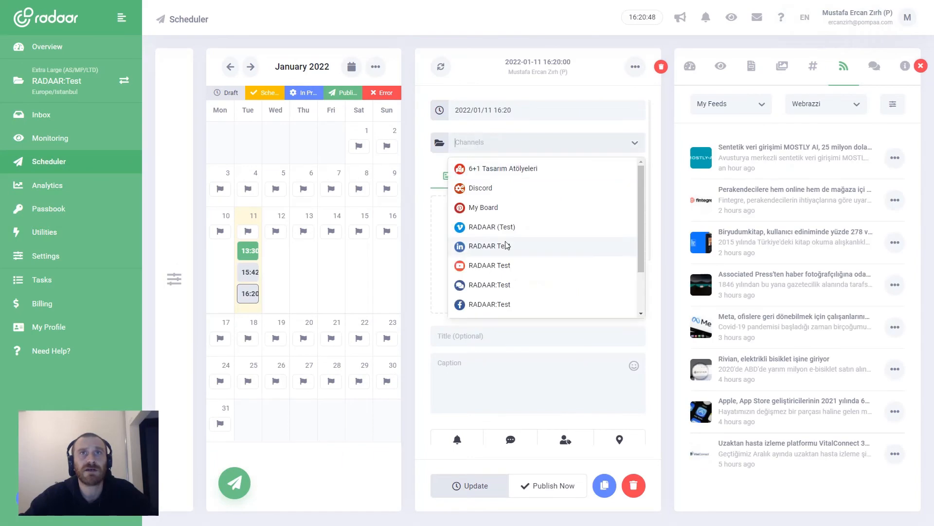
click(485, 304)
scroll(487, 283, down, 1)
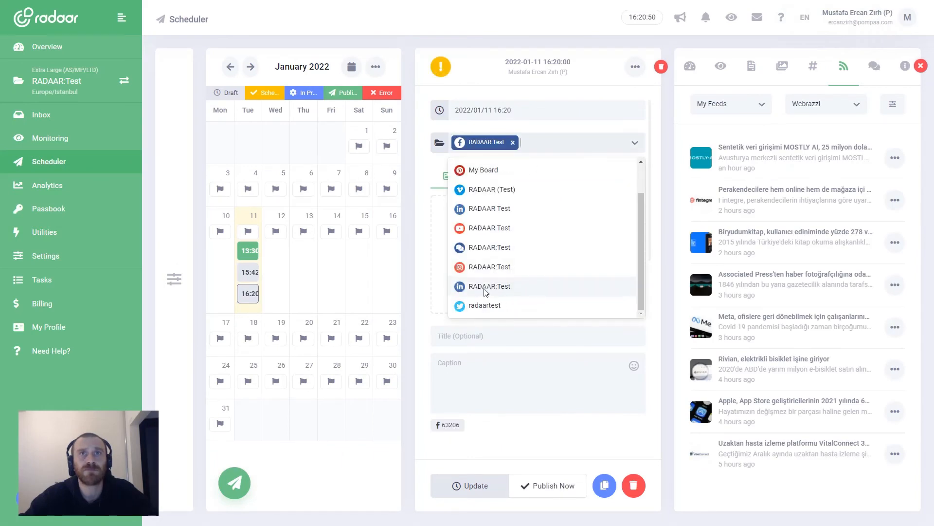
click(485, 274)
click(486, 305)
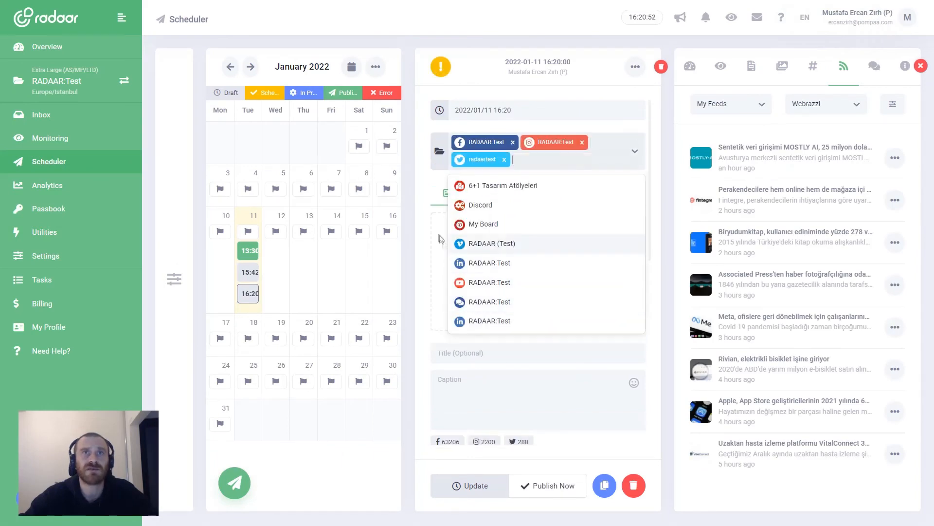
click(430, 227)
click(494, 192)
Search the stock library's Unsplash photos for "berlin" and insert the TV tower photo at dusk into the post.
click(511, 252)
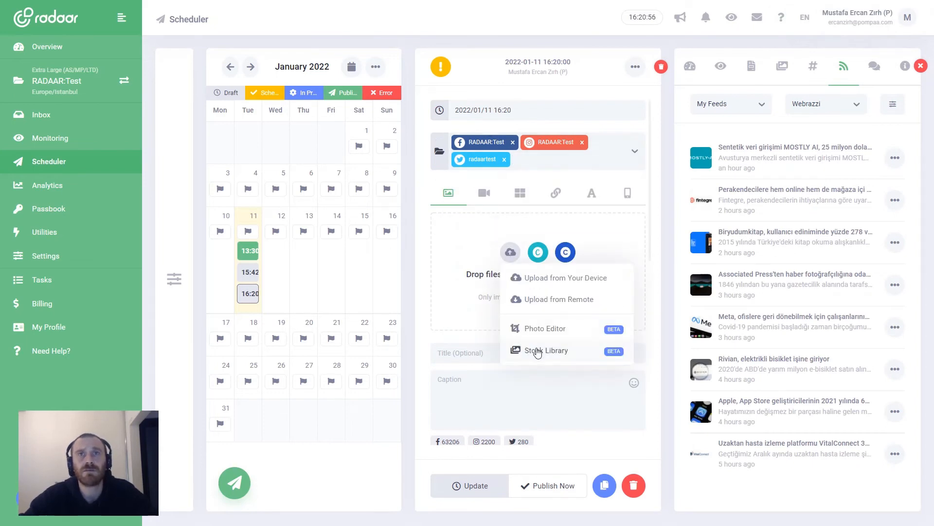
click(537, 351)
click(452, 139)
text(berlin)
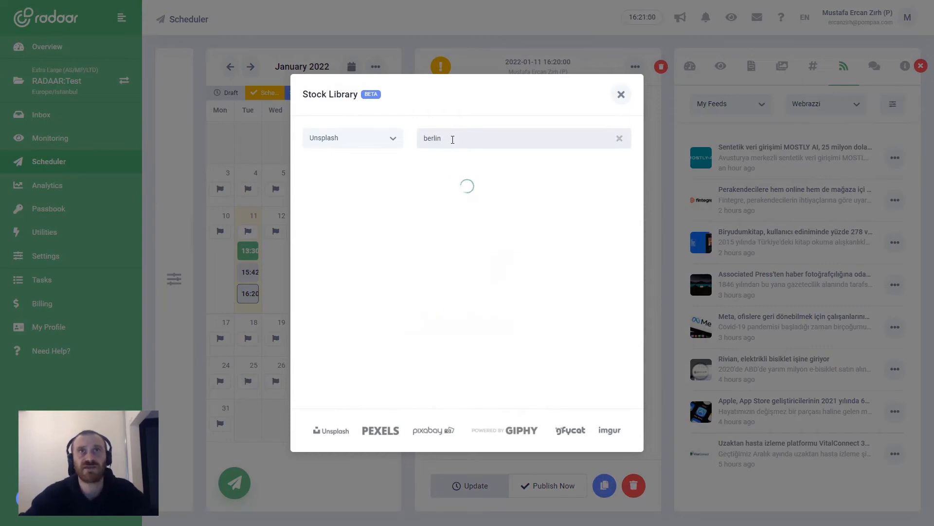
click(581, 211)
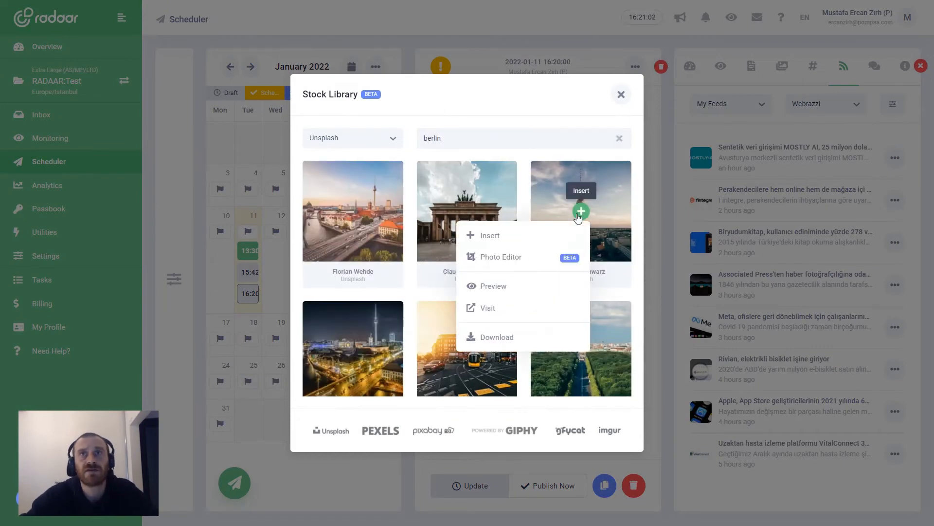
click(542, 235)
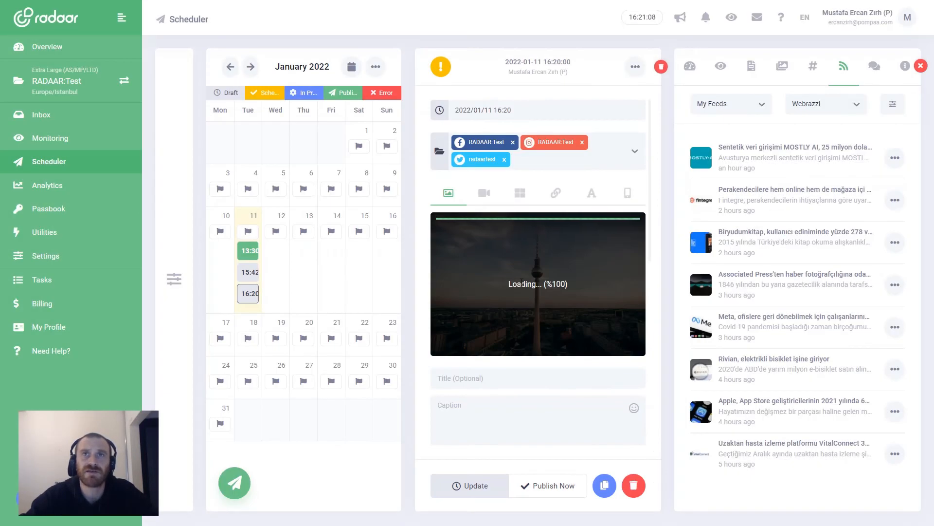
scroll(521, 282, down, 3)
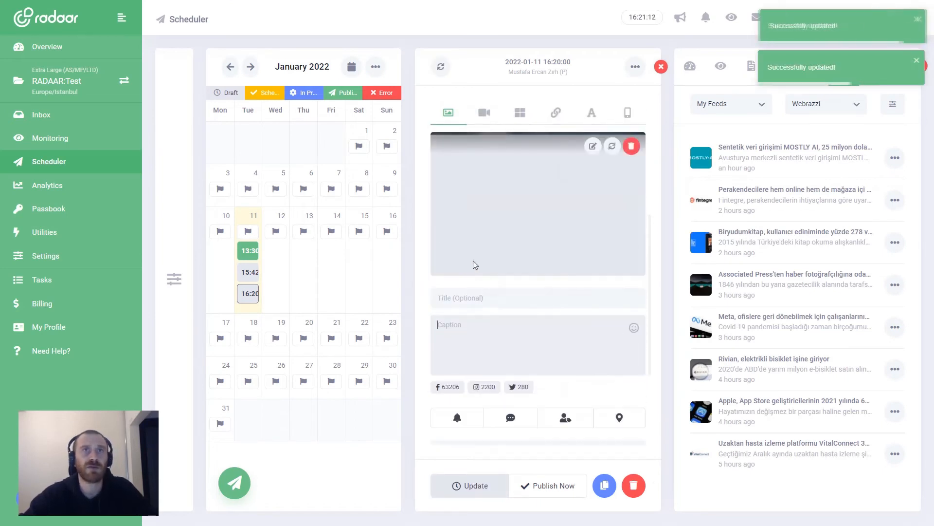
click(472, 336)
text(This is my caption click the)
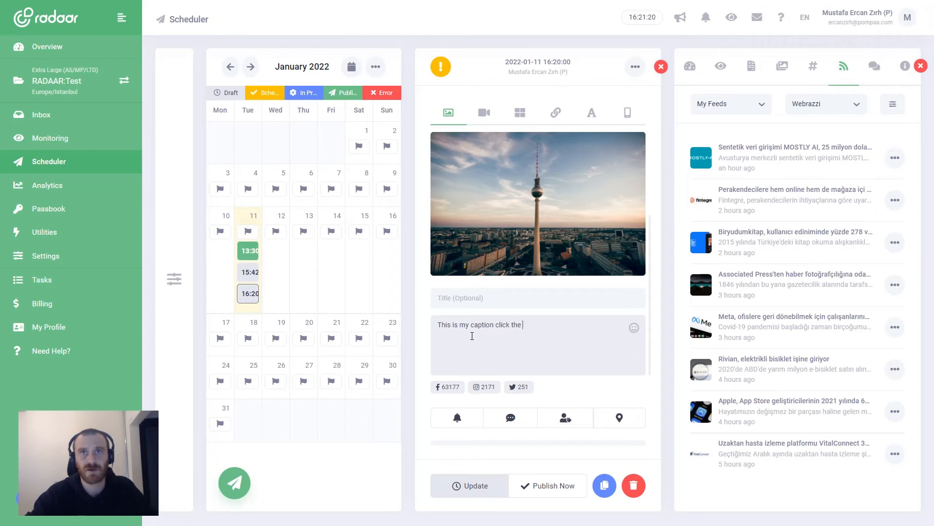
text(learn more:)
text(https://www.radaar.io/121-resources/388-blog/1031-the-best-photo-editing-tools-for-instagram-for-2021/)
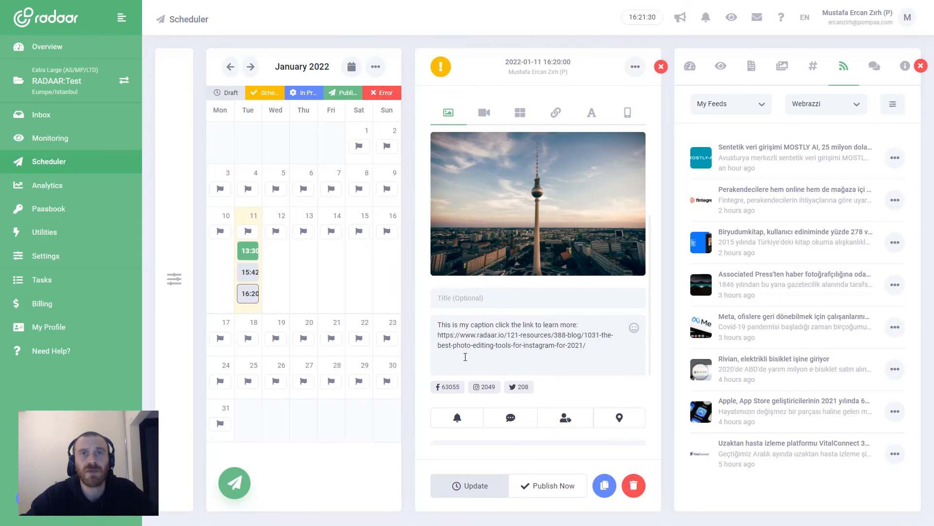
scroll(465, 357, down, 1)
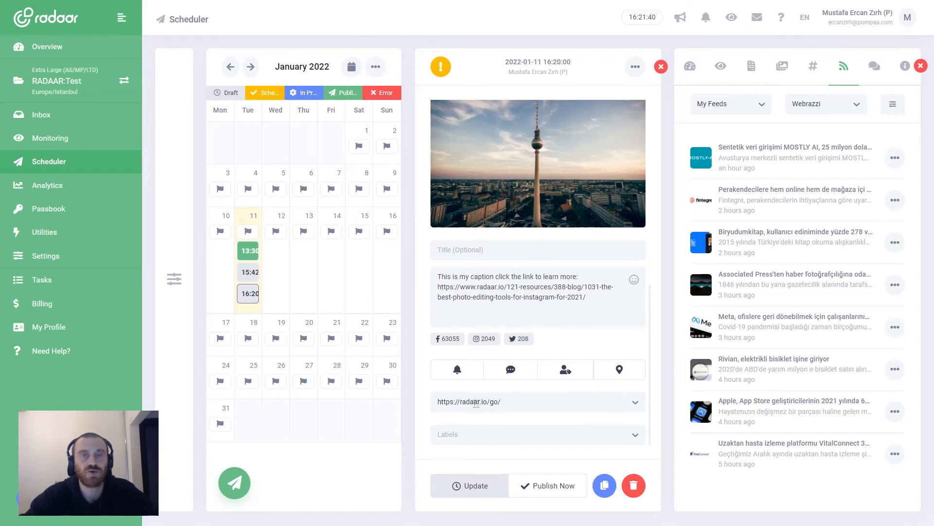
click(498, 402)
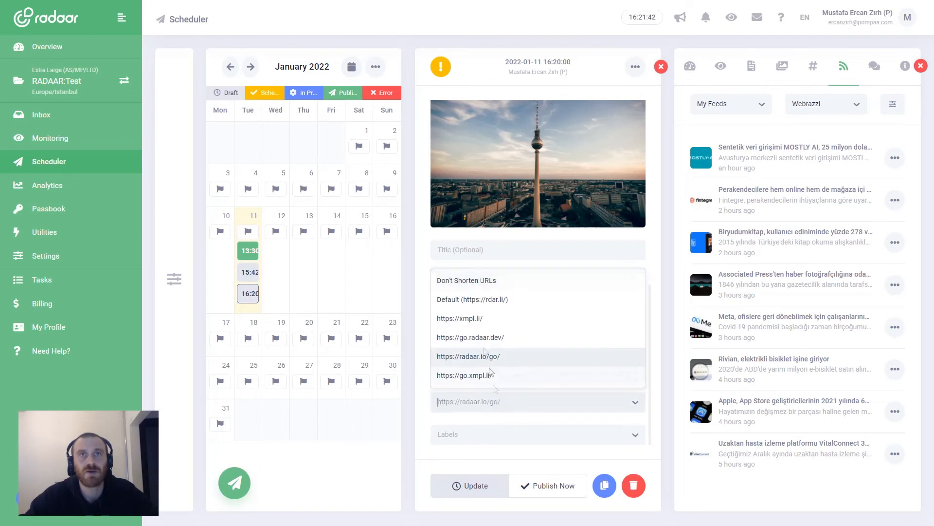
click(448, 281)
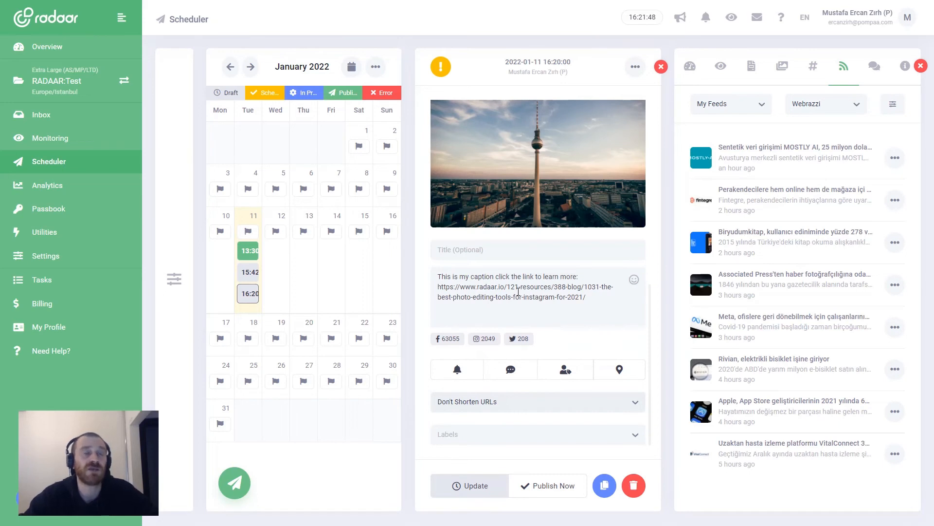
click(536, 407)
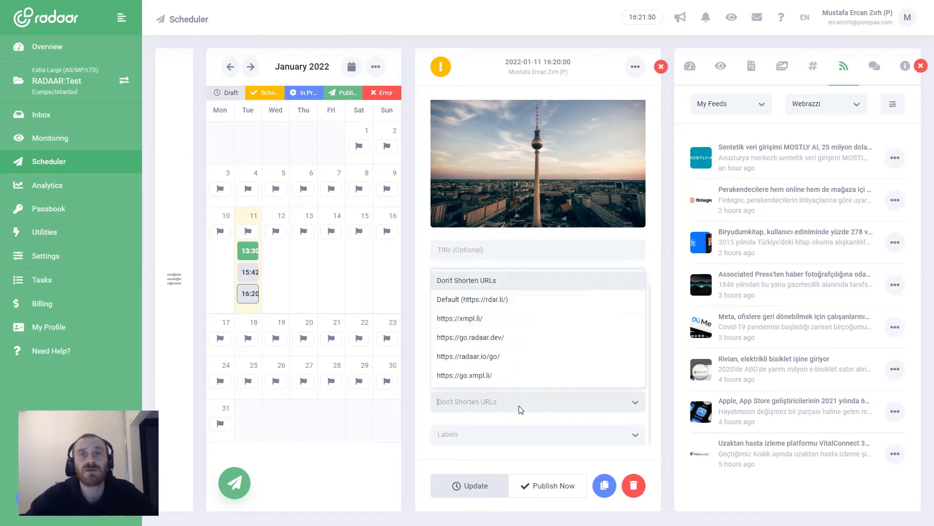
click(452, 301)
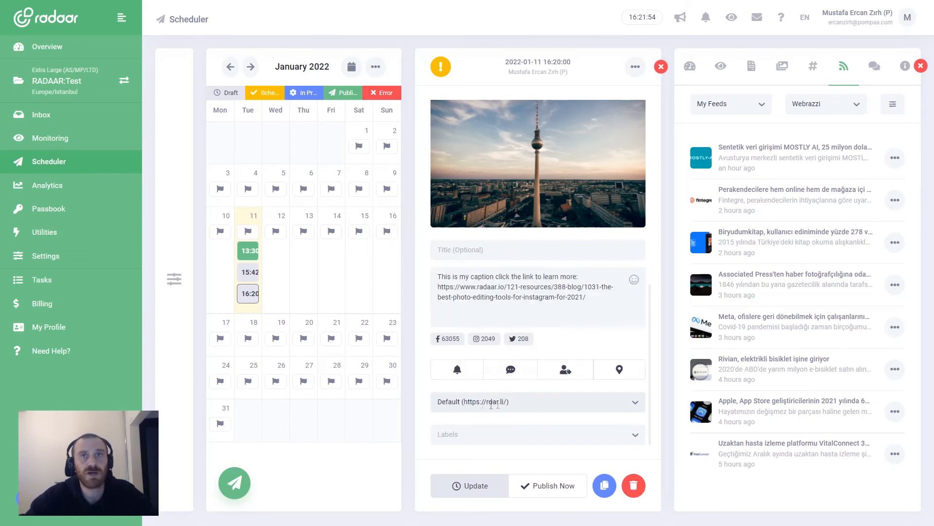
click(519, 407)
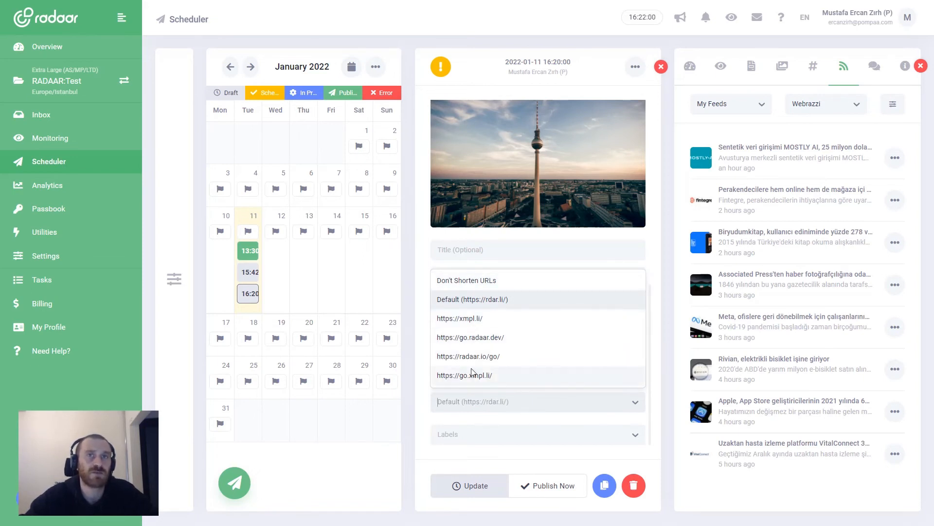
click(469, 319)
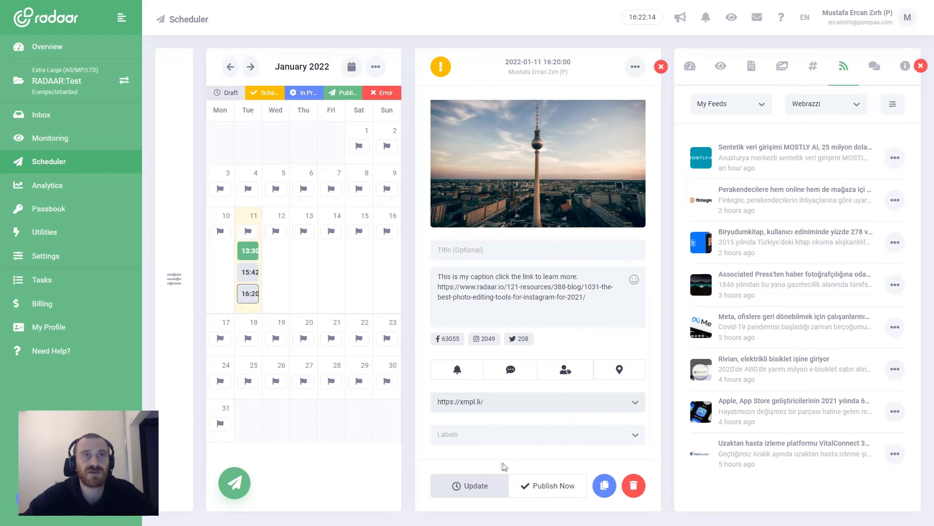
click(544, 492)
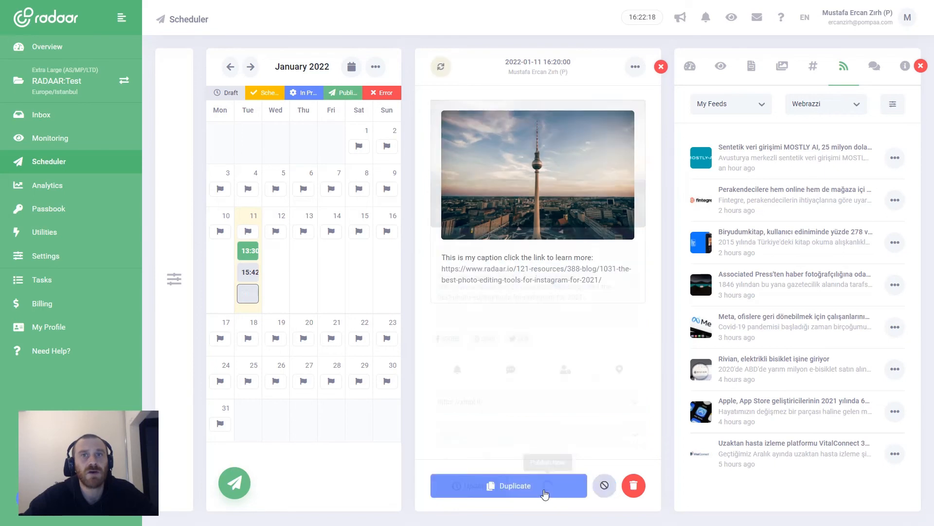
Open the published Facebook post to check the link in its caption, and return to the Scheduler.
mouse_move(489, 128)
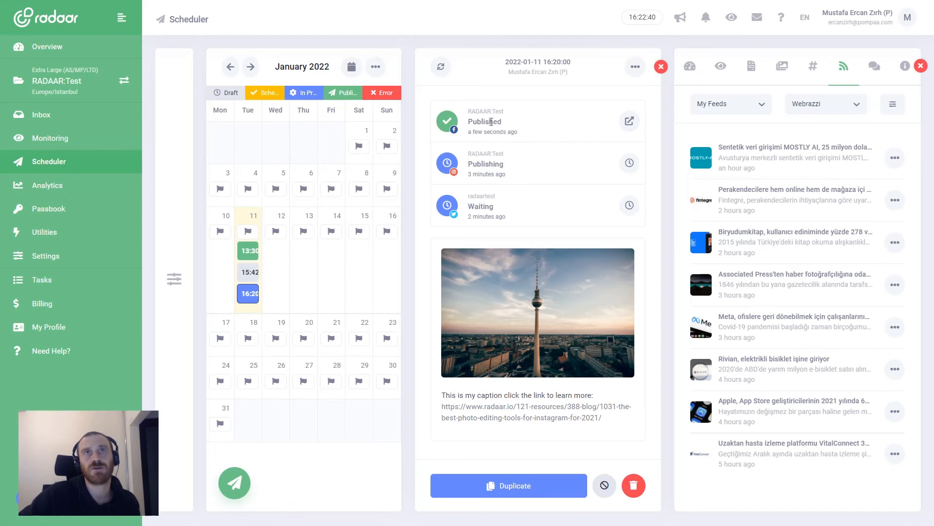
click(629, 121)
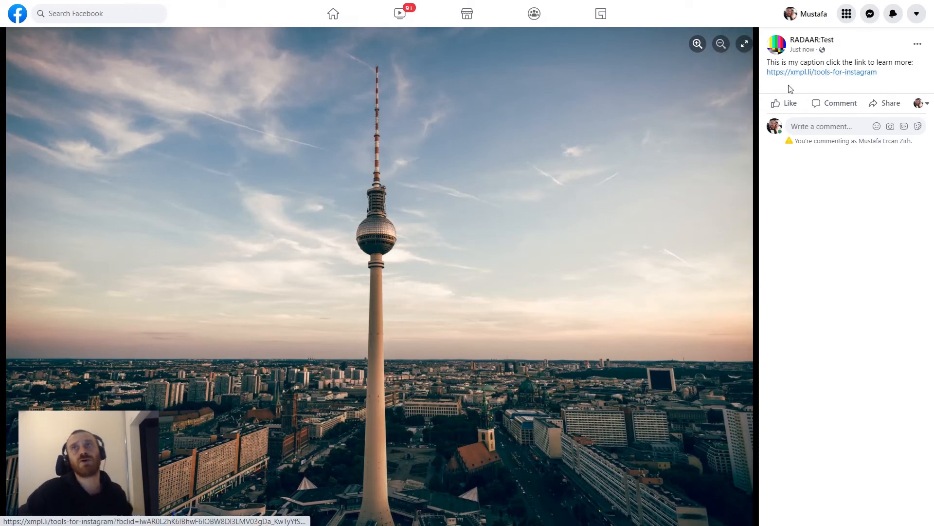
key(ctrl+w)
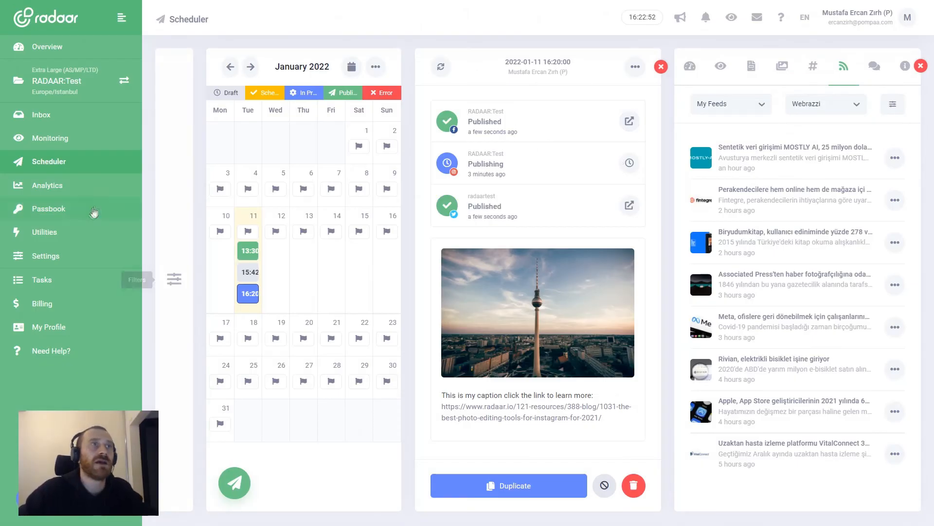
Open the Custom Domains settings and examine the CNAME target and A record IP address given for pointing a domain.
click(68, 257)
click(225, 194)
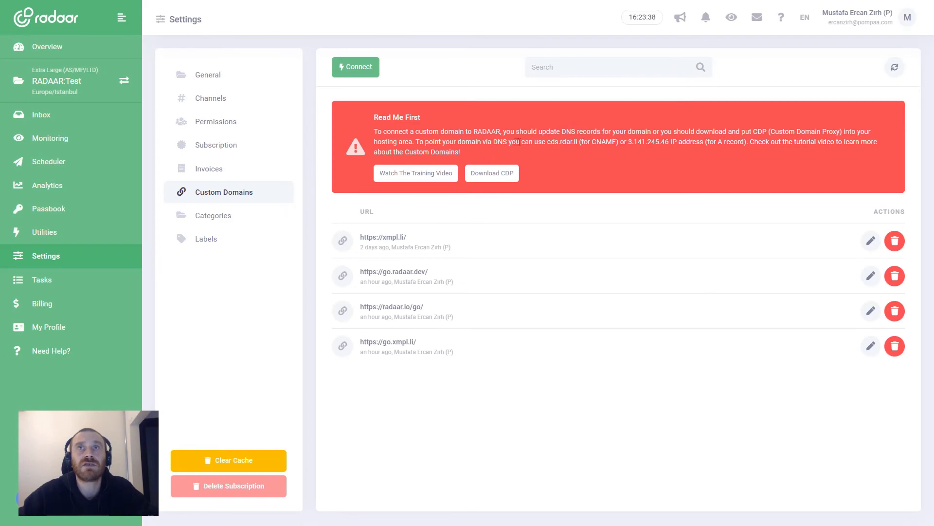
drag(589, 142, 608, 142)
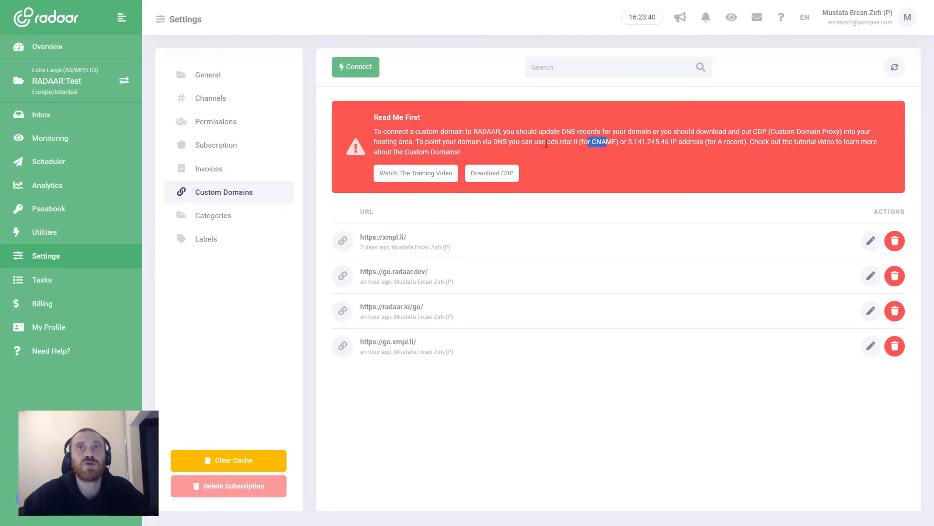
drag(548, 144, 580, 144)
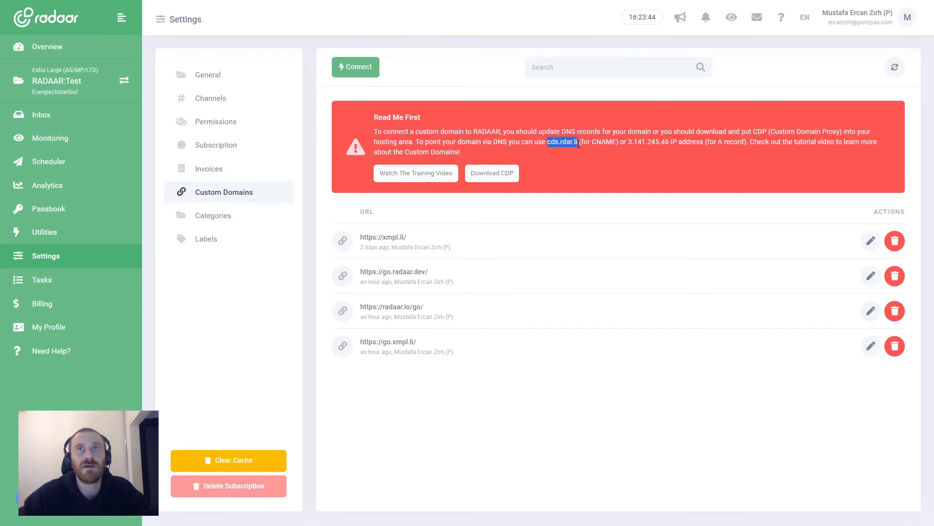
drag(718, 142, 745, 143)
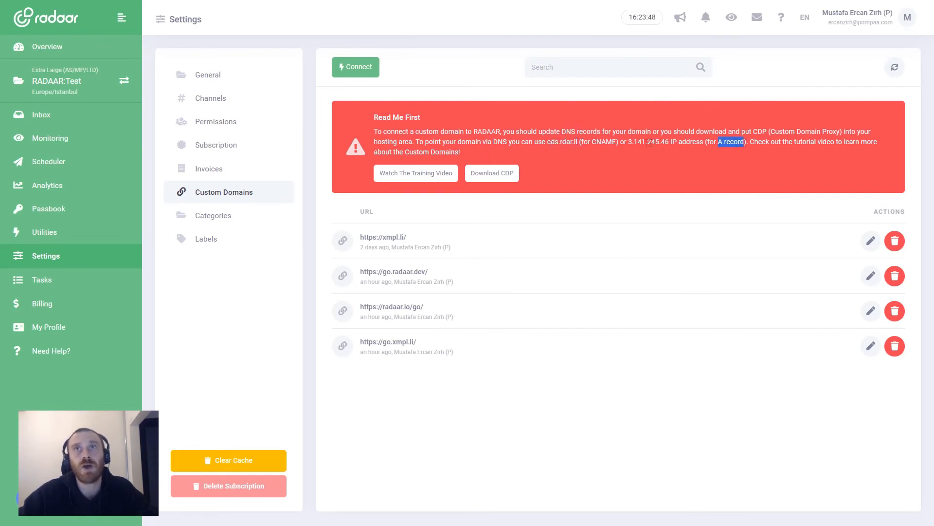
drag(631, 143, 670, 143)
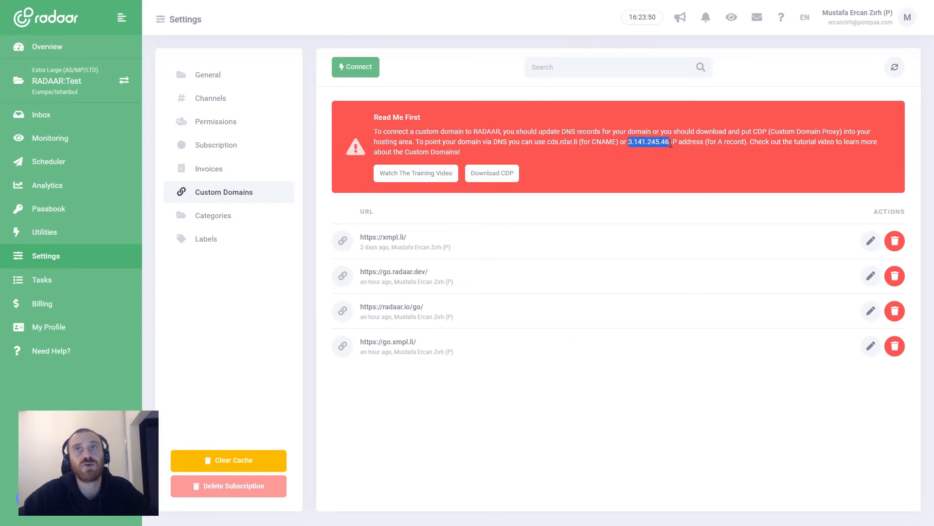
click(685, 161)
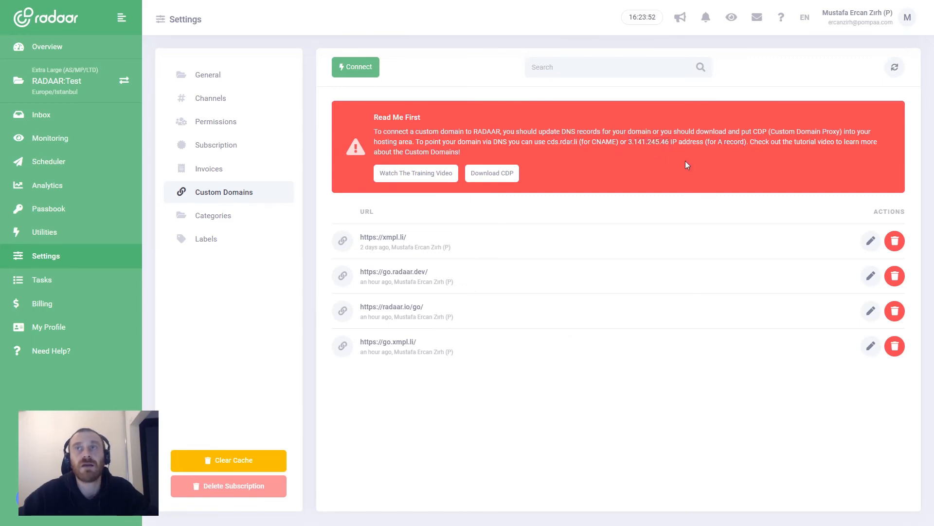
Switch to Cloudflare and add a proxied A record named go2 to xmpl.li, pointing to 3.141.245.46.
key(ctrl+Tab)
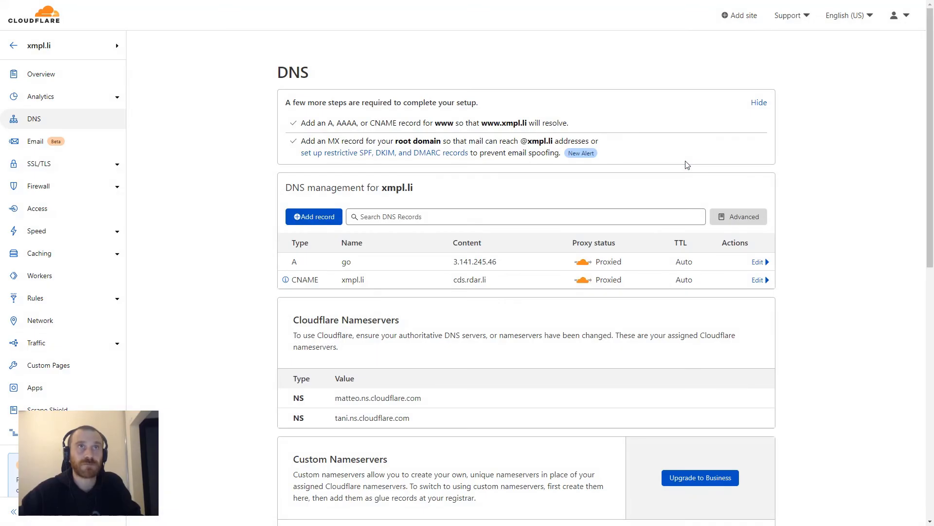
click(313, 220)
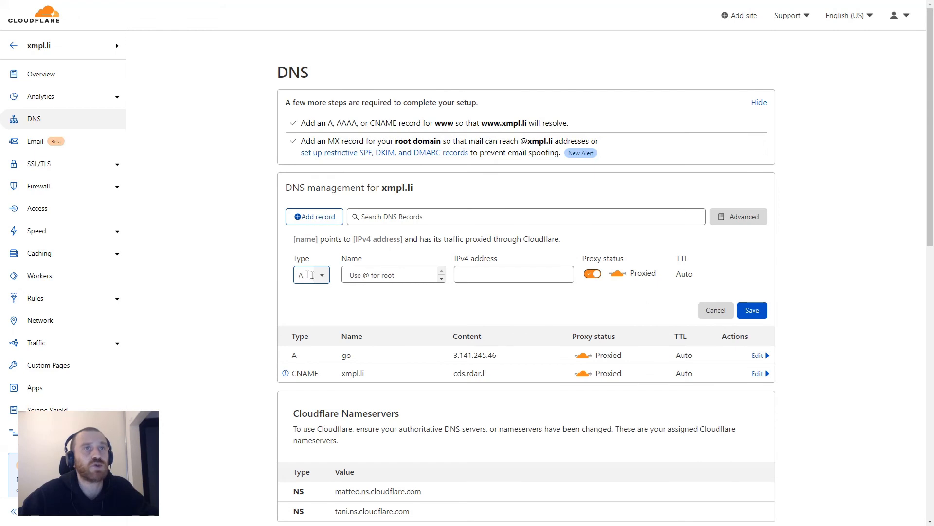
click(369, 275)
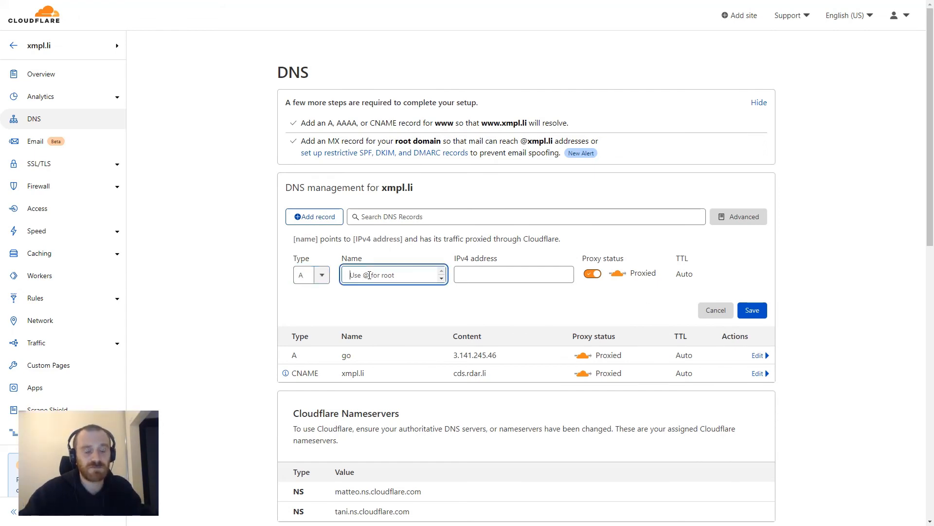
text(go2)
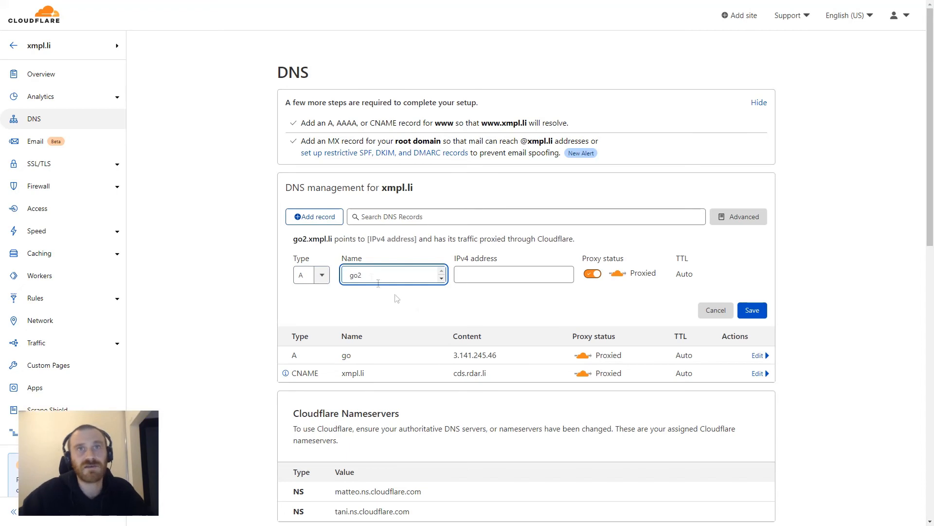
drag(500, 354, 455, 355)
key(ctrl+c)
click(487, 275)
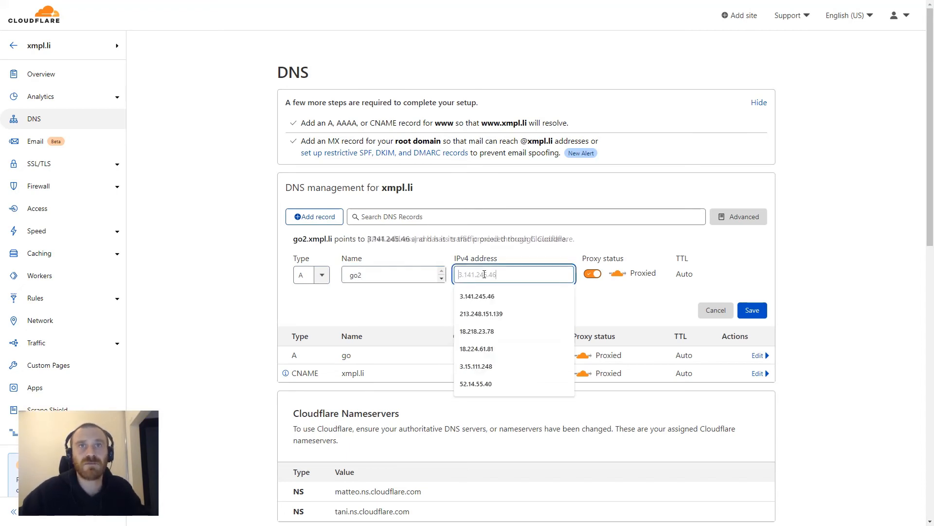
key(ctrl+v)
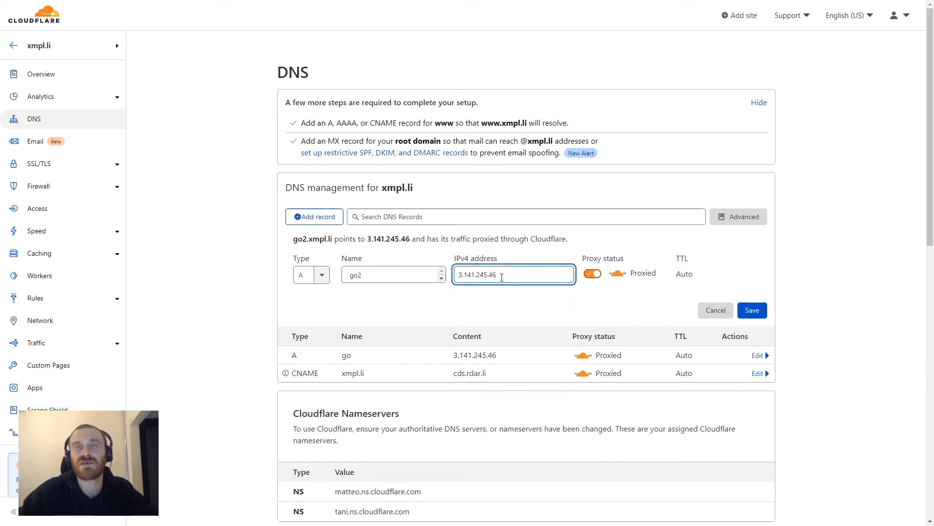
click(514, 305)
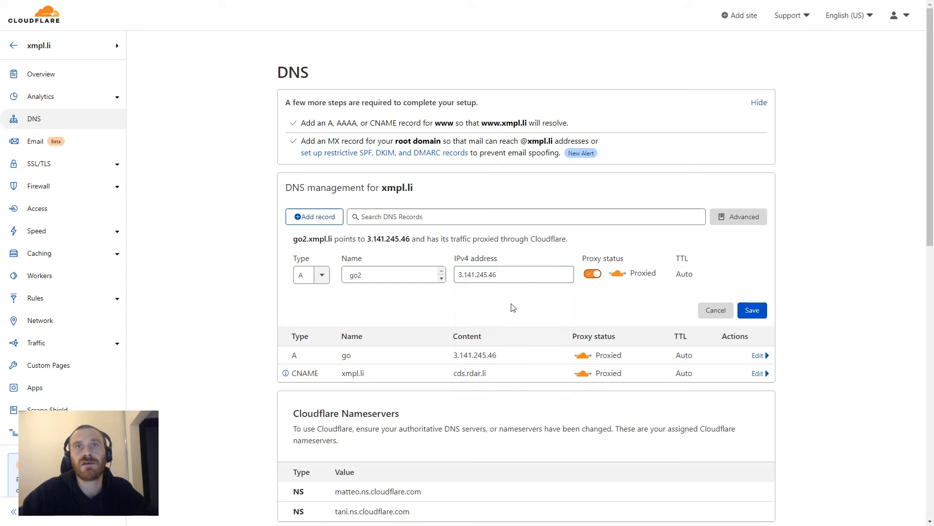
click(757, 315)
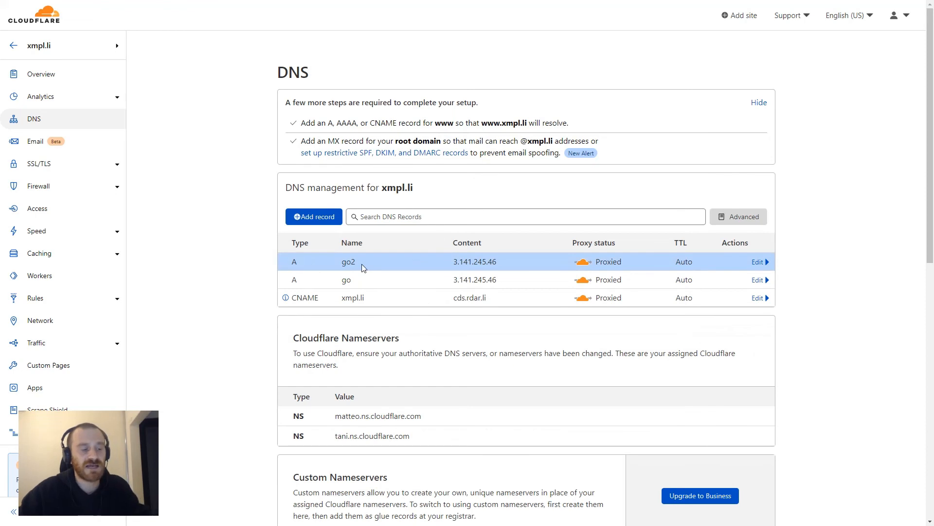
key(ctrl+Tab)
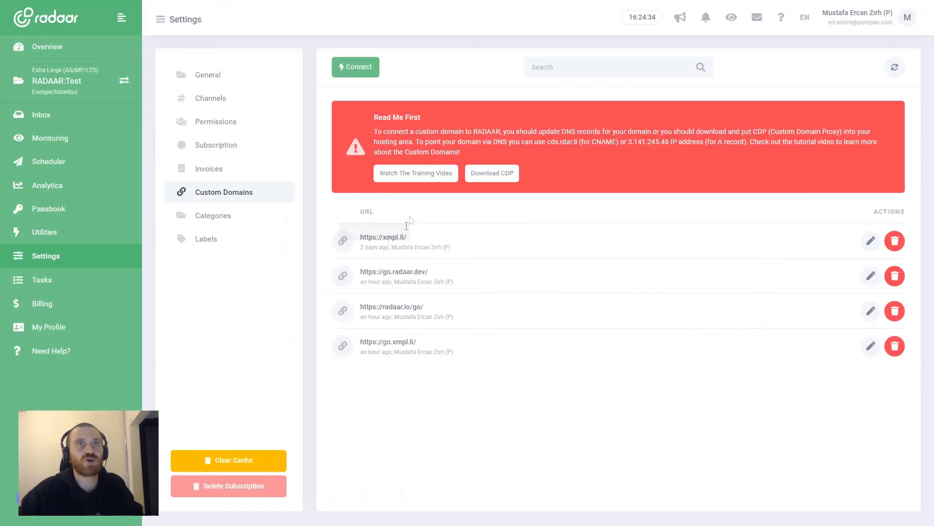
drag(437, 343, 361, 342)
key(ctrl+c)
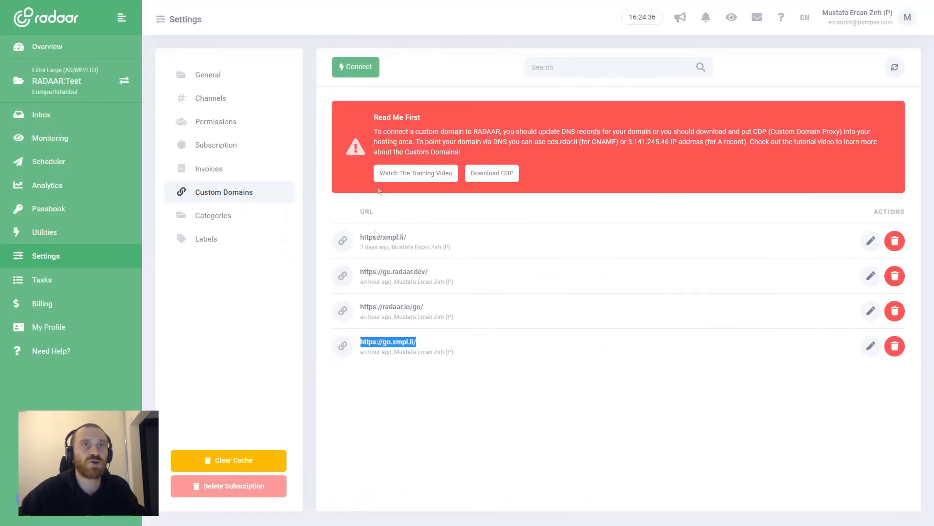
click(359, 71)
click(419, 263)
key(ctrl+v)
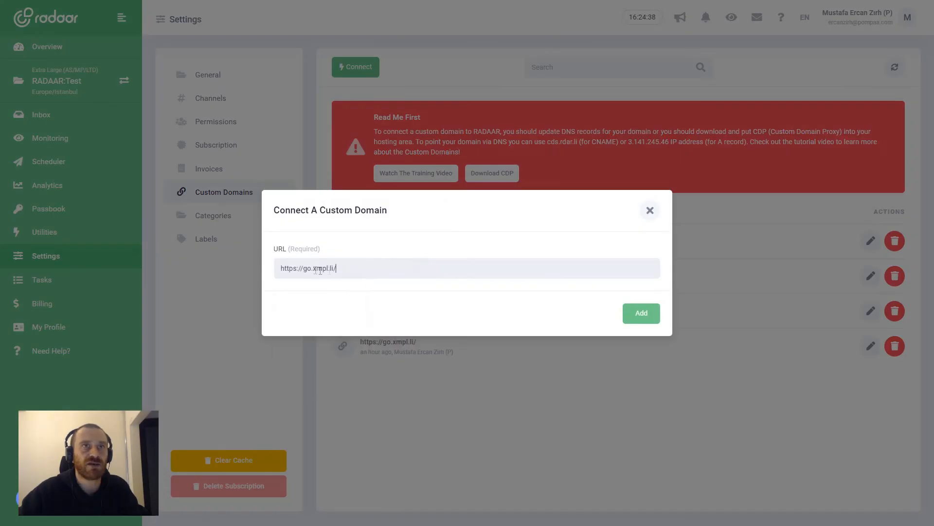
text(2)
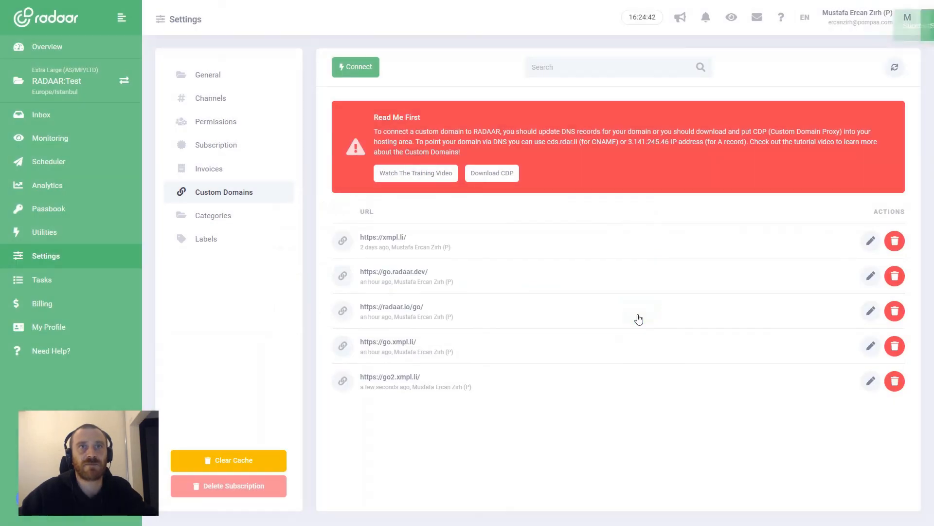
click(894, 380)
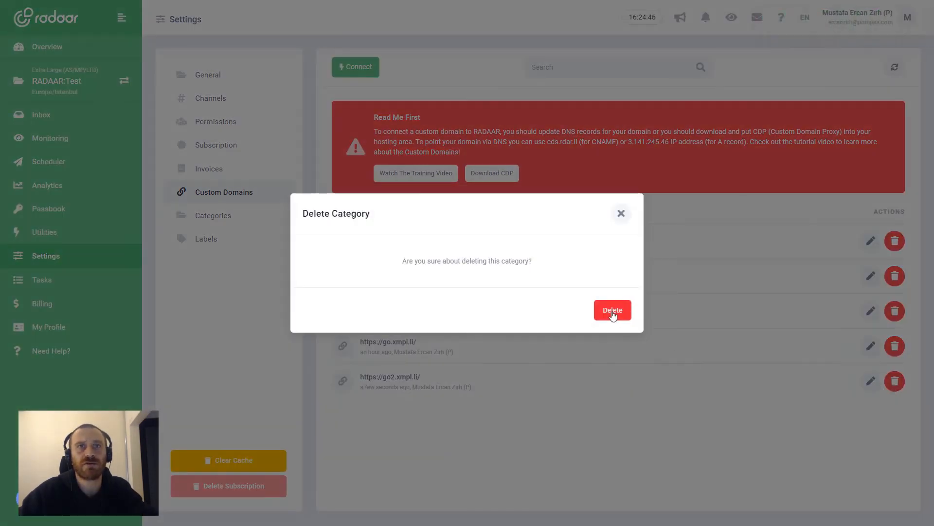
click(613, 312)
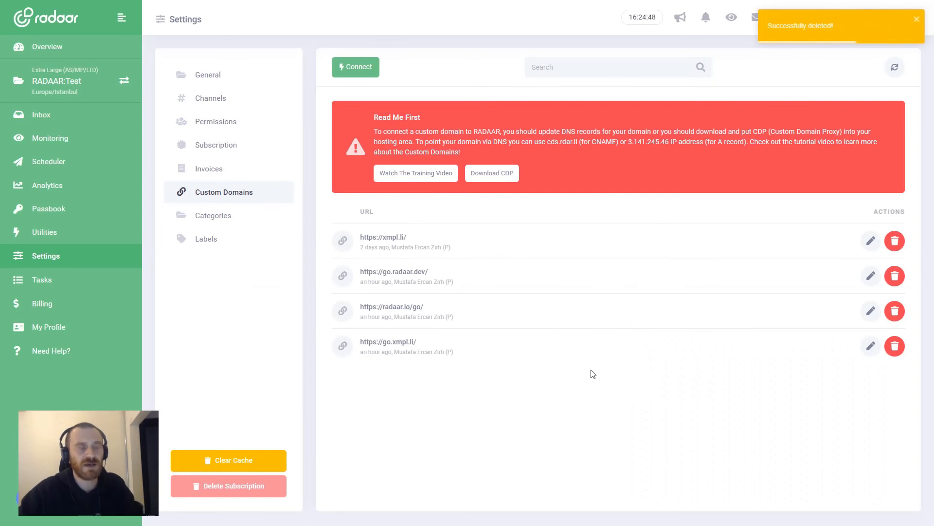
key(ctrl+Tab)
click(765, 265)
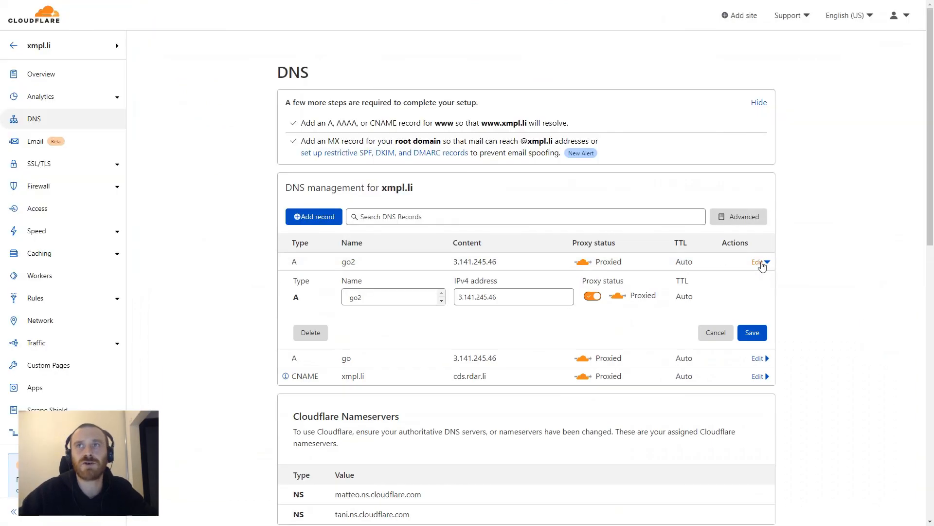
click(310, 332)
click(637, 306)
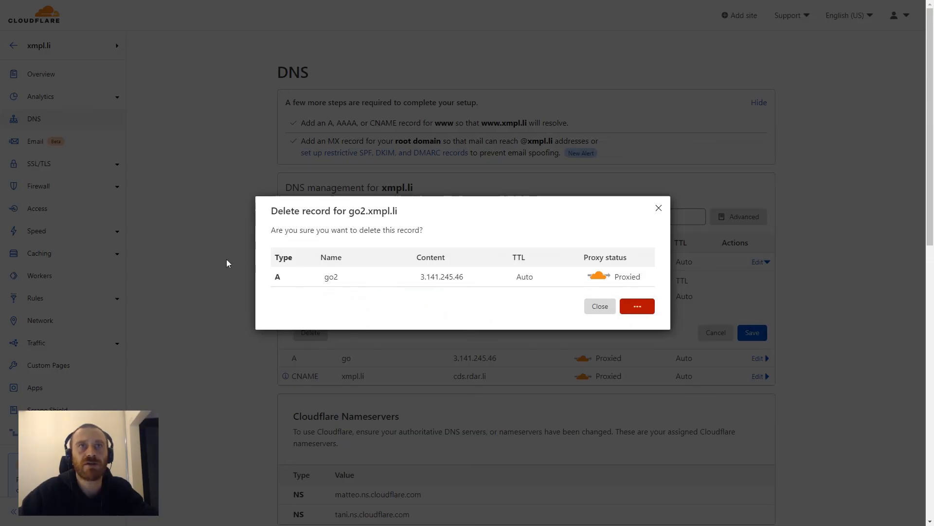
Add a proxied CNAME record named go2 to xmpl.li with cds.rdar.li as its target.
click(313, 220)
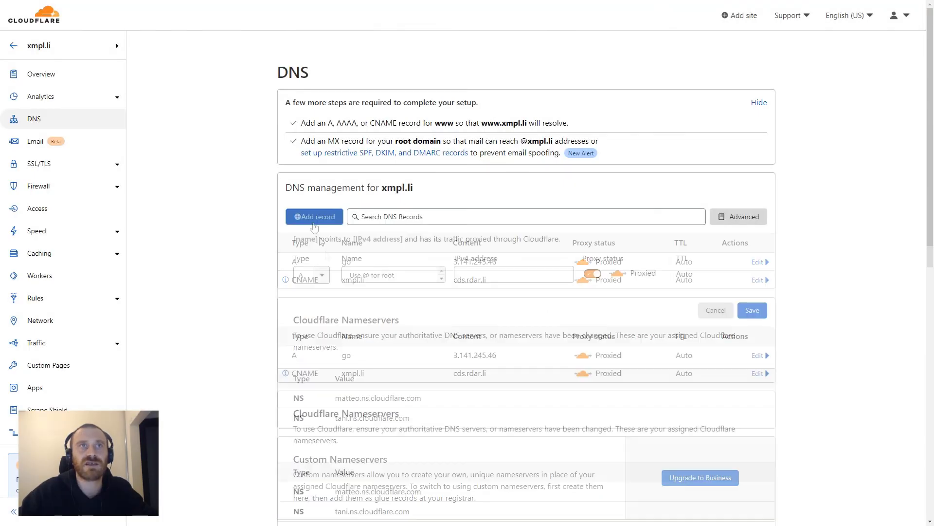
click(317, 275)
click(311, 367)
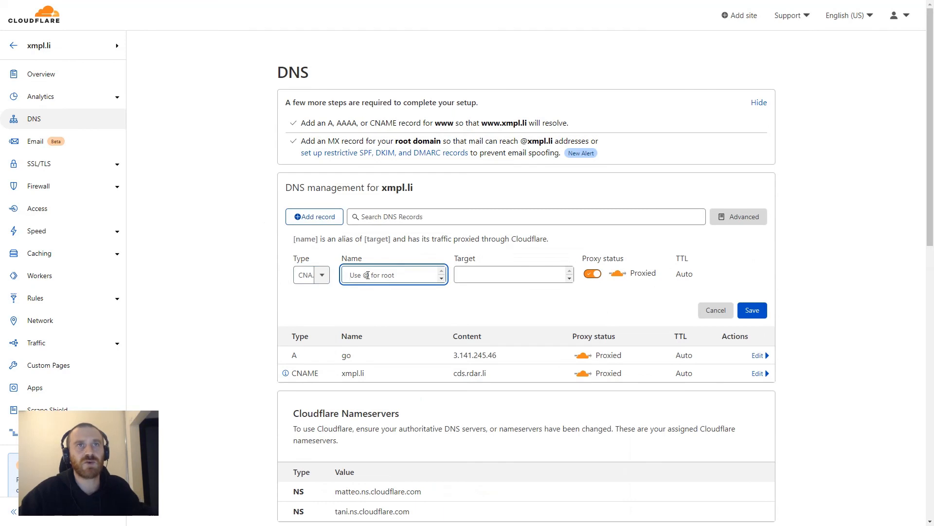
text(go2)
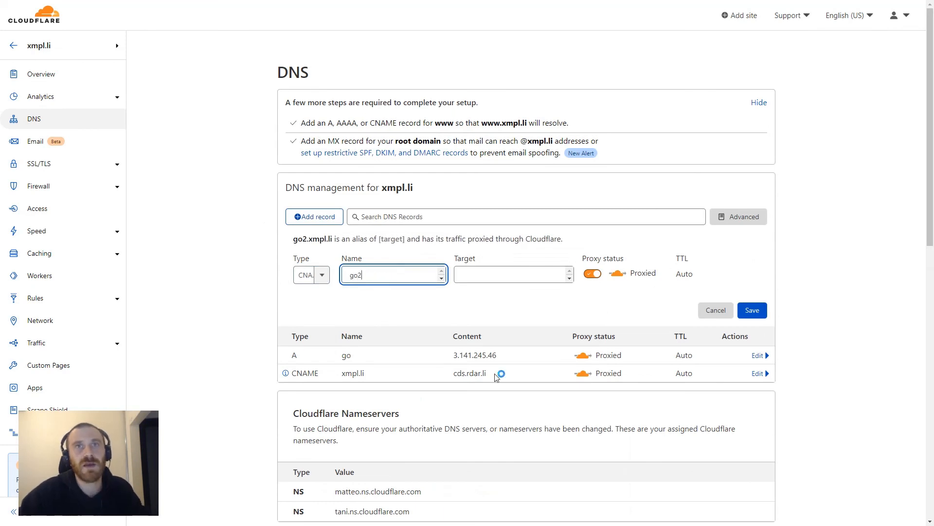
drag(496, 377, 452, 374)
key(ctrl+c)
click(489, 278)
key(ctrl+v)
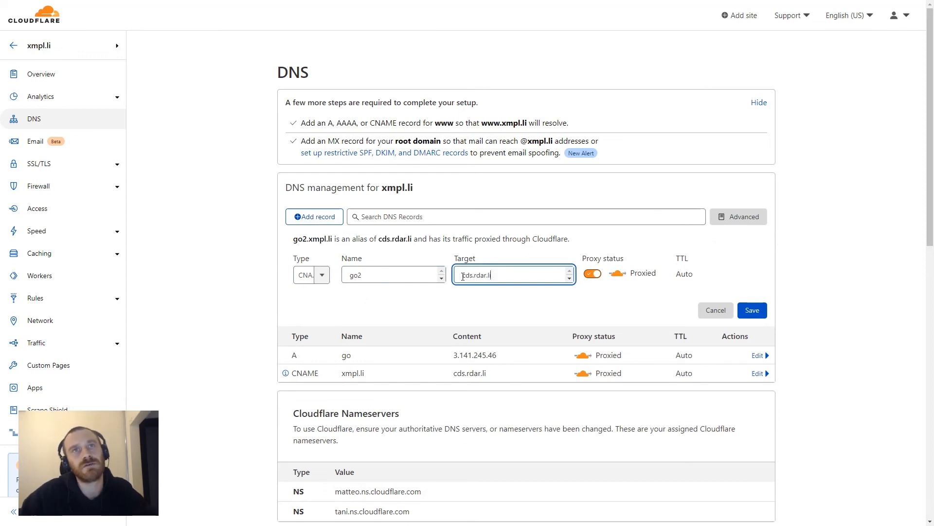
click(750, 310)
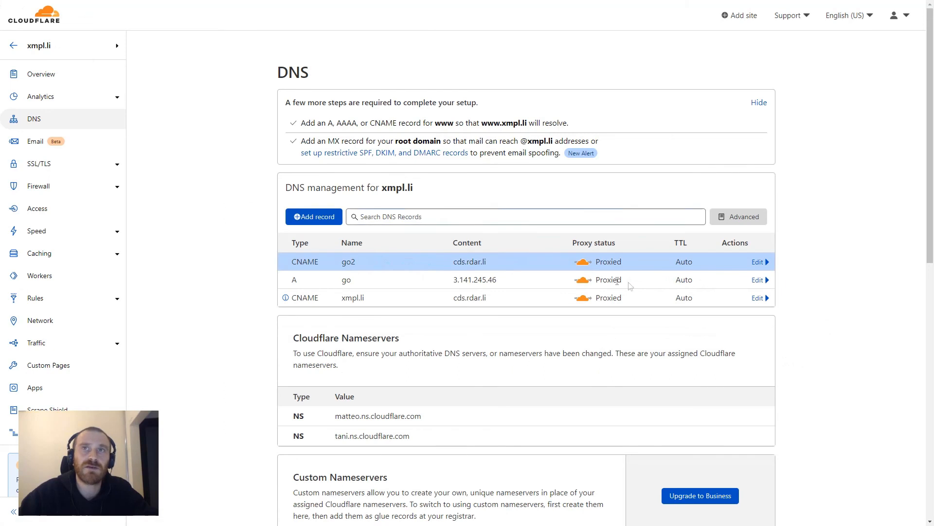
Delete the go2 CNAME record from the xmpl.li DNS records.
click(758, 262)
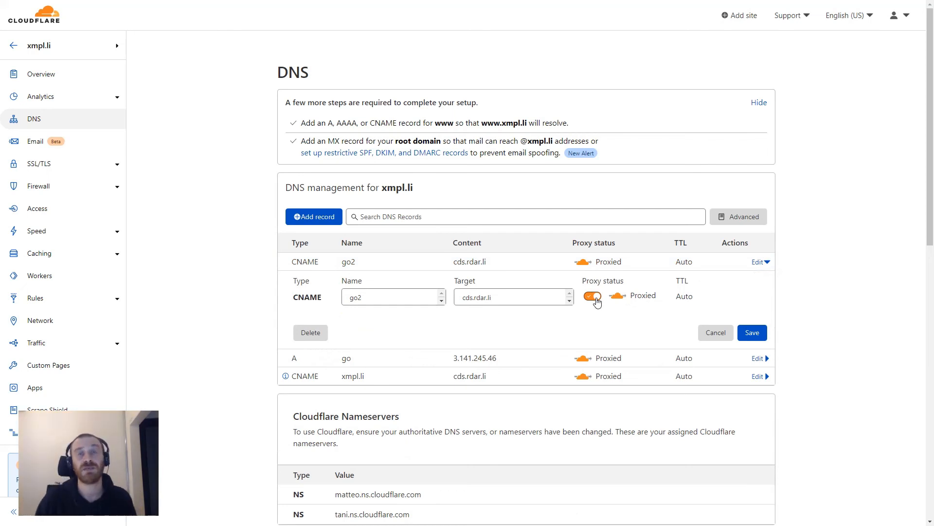
click(362, 301)
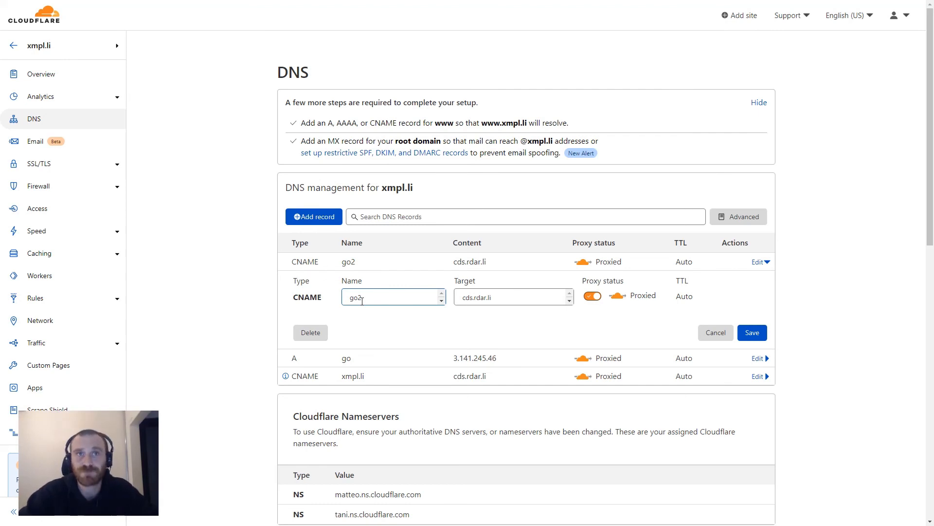
click(310, 334)
click(636, 306)
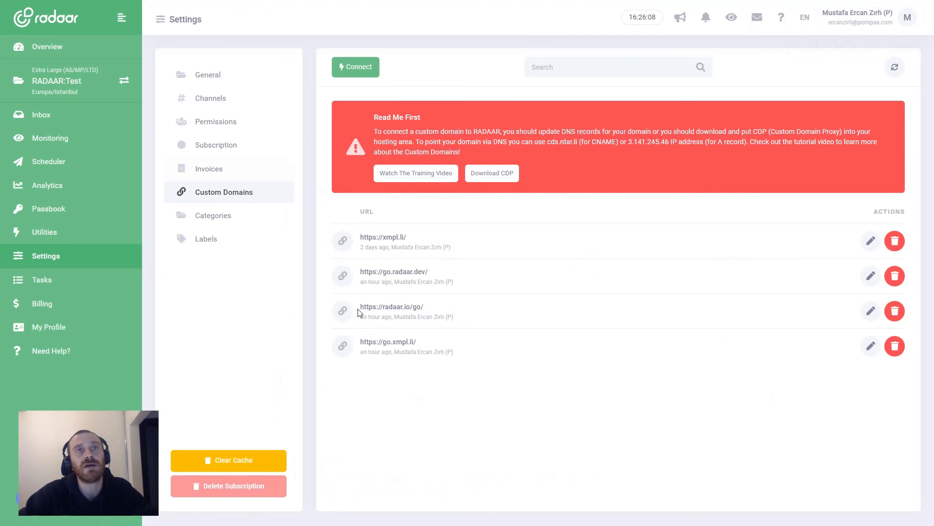
drag(359, 312, 424, 307)
click(422, 307)
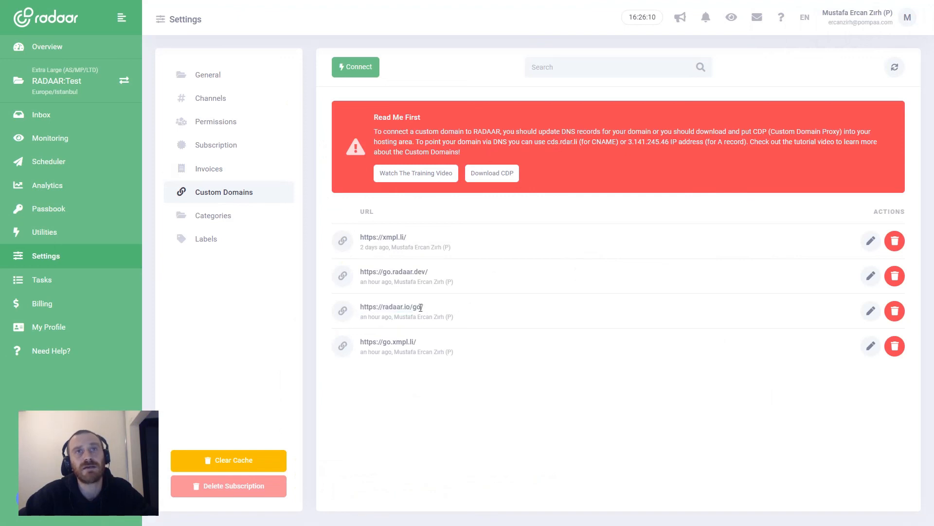
double_click(417, 307)
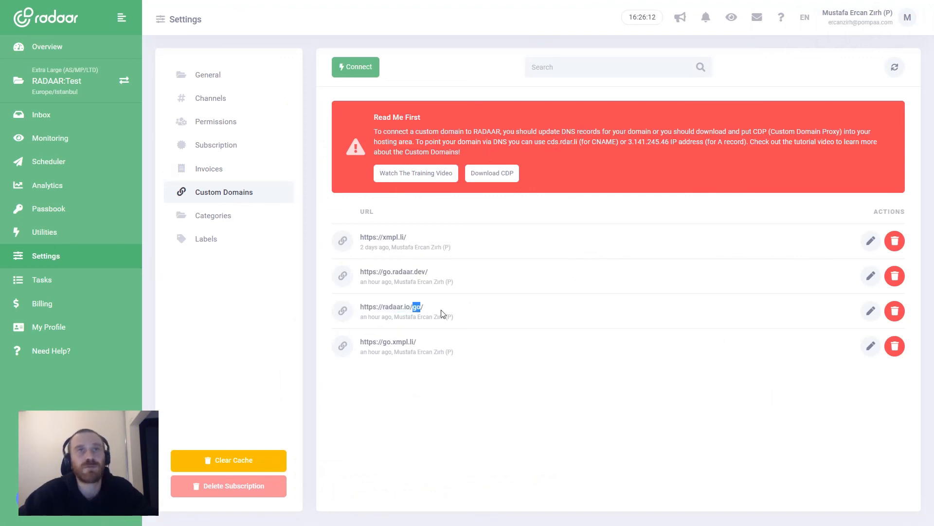
click(443, 314)
double_click(386, 307)
click(459, 307)
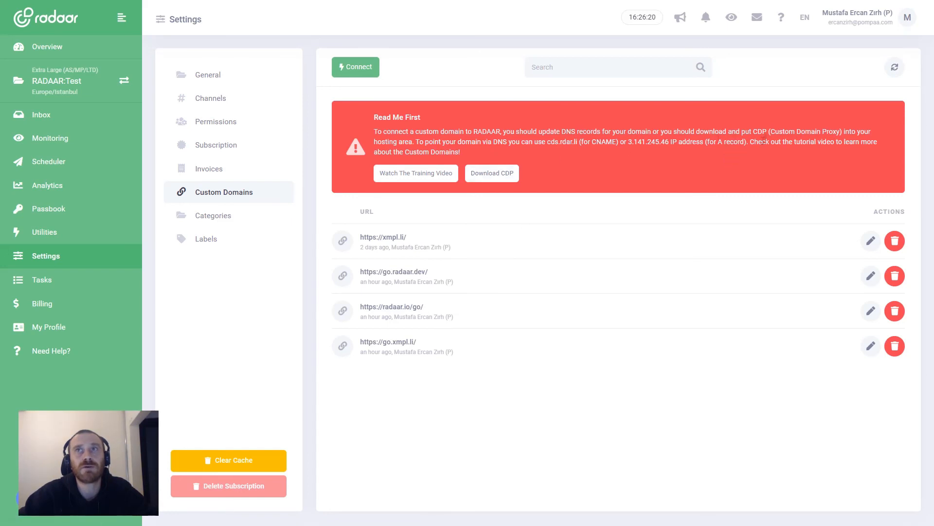
drag(772, 133, 840, 129)
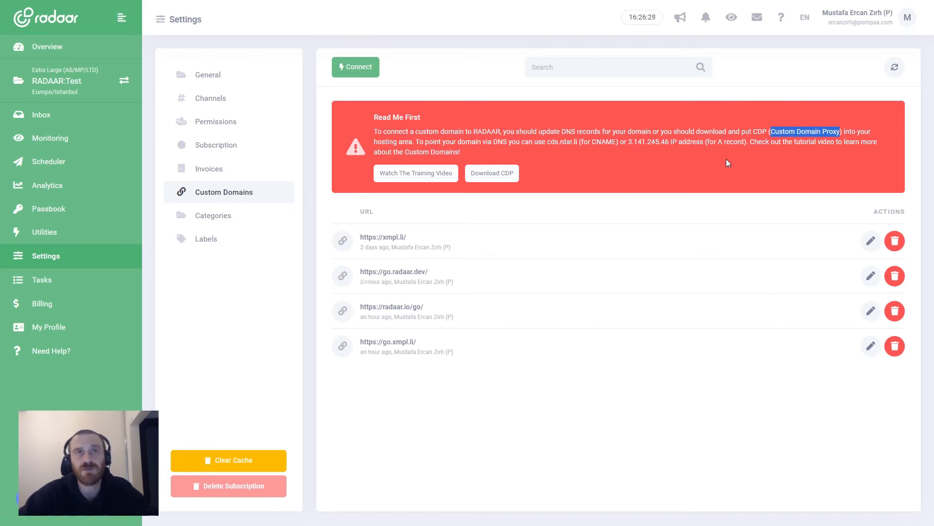
Download the CDP package and open the cdp\apache folder inside the zip archive.
click(504, 174)
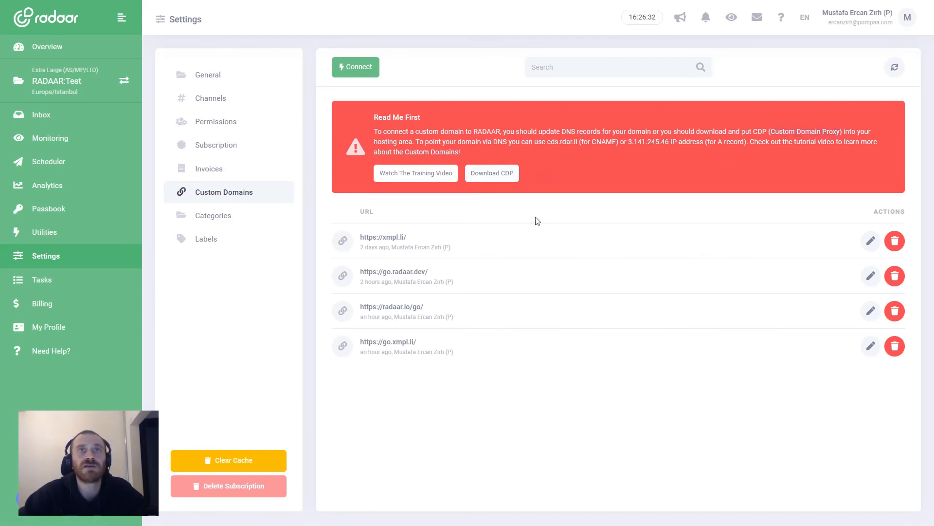
drag(411, 307, 425, 306)
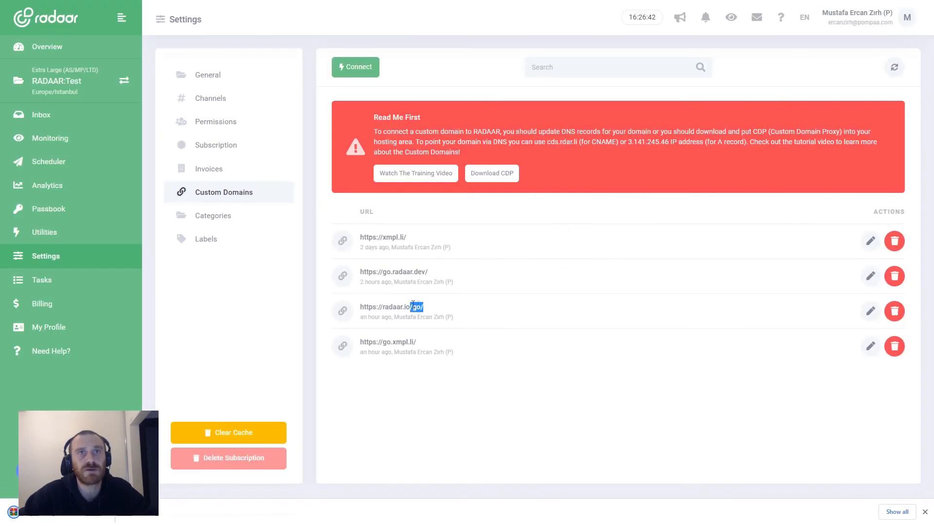
click(45, 515)
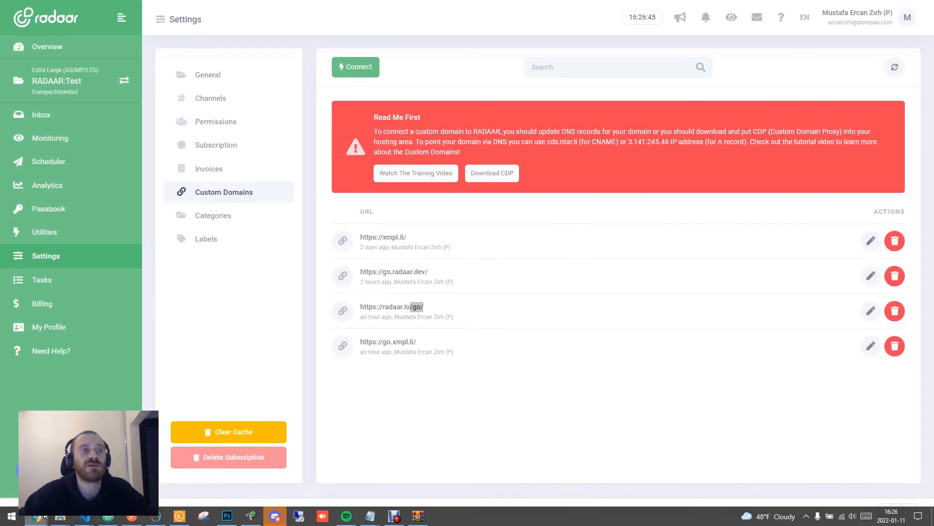
click(418, 516)
double_click(127, 179)
double_click(127, 178)
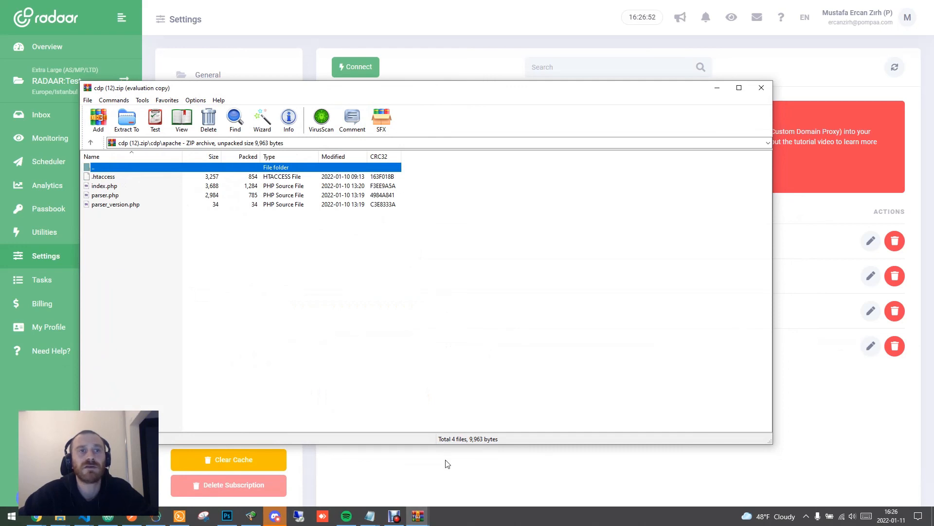
Switch to FlashFXP, examine the proxy files in the server folder /public_html/radaar.io/go/, and return to RADAAR.
mouse_move(251, 517)
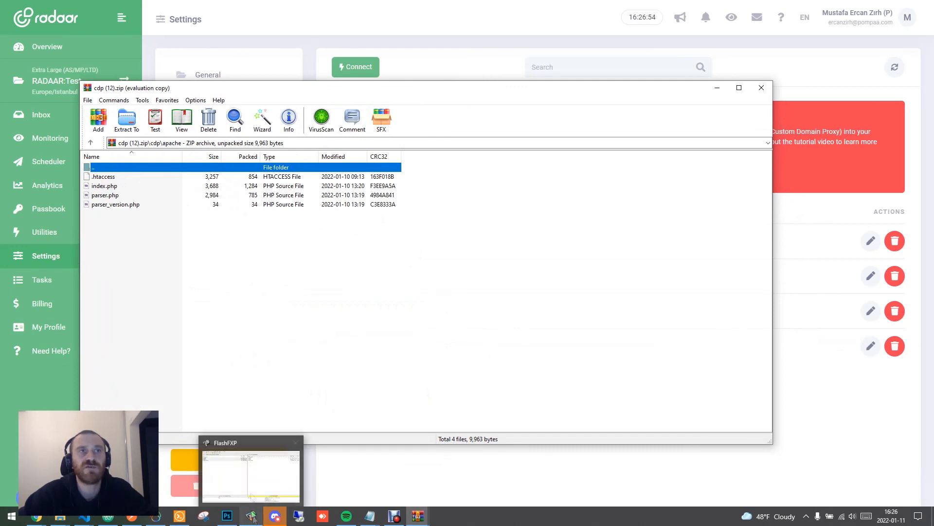
click(250, 475)
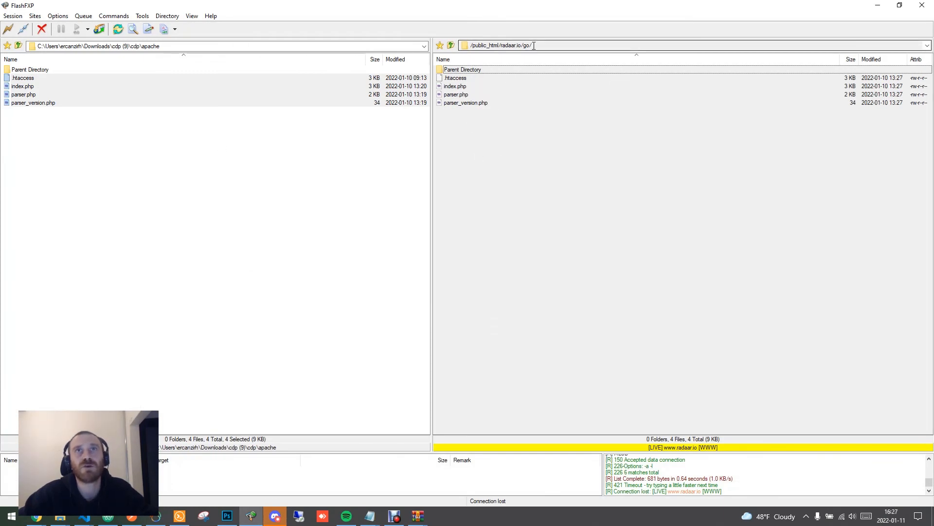
drag(534, 46, 521, 45)
click(501, 160)
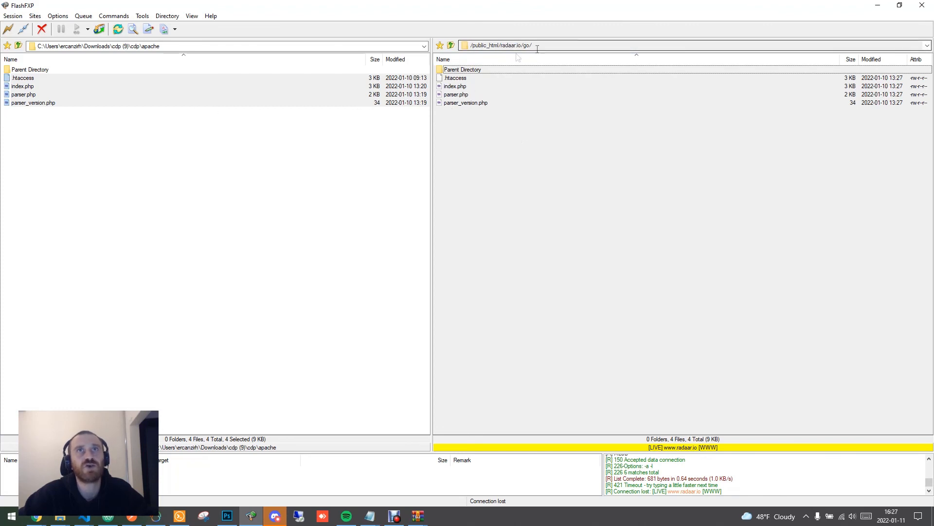
click(877, 6)
click(806, 213)
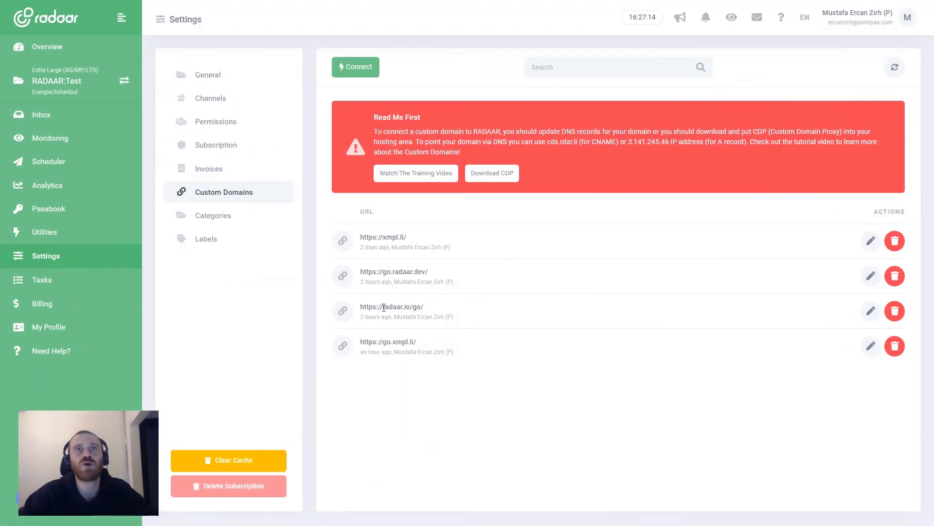